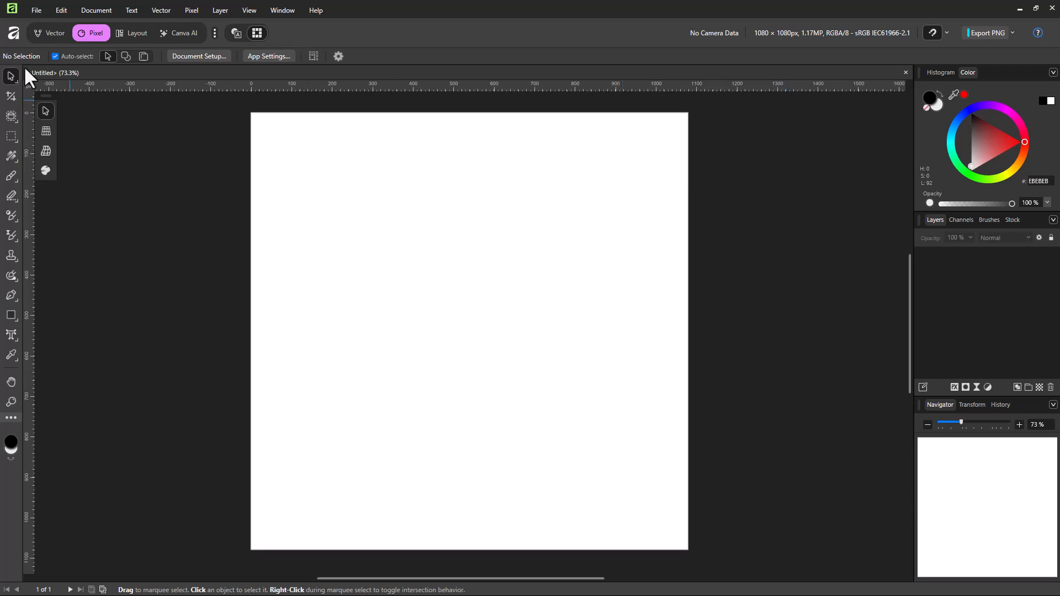
In the Vector workspace, draw a diamond about 637 by 663 px in the middle of the canvas
{"action": "left_click", "coordinate": [56, 34]}
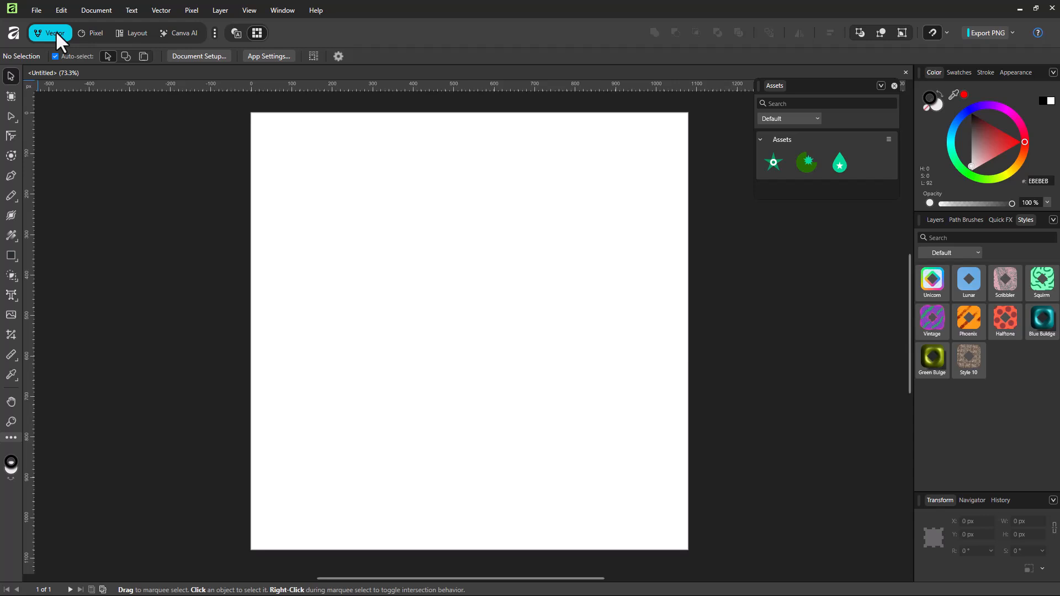
{"action": "left_click", "coordinate": [10, 252]}
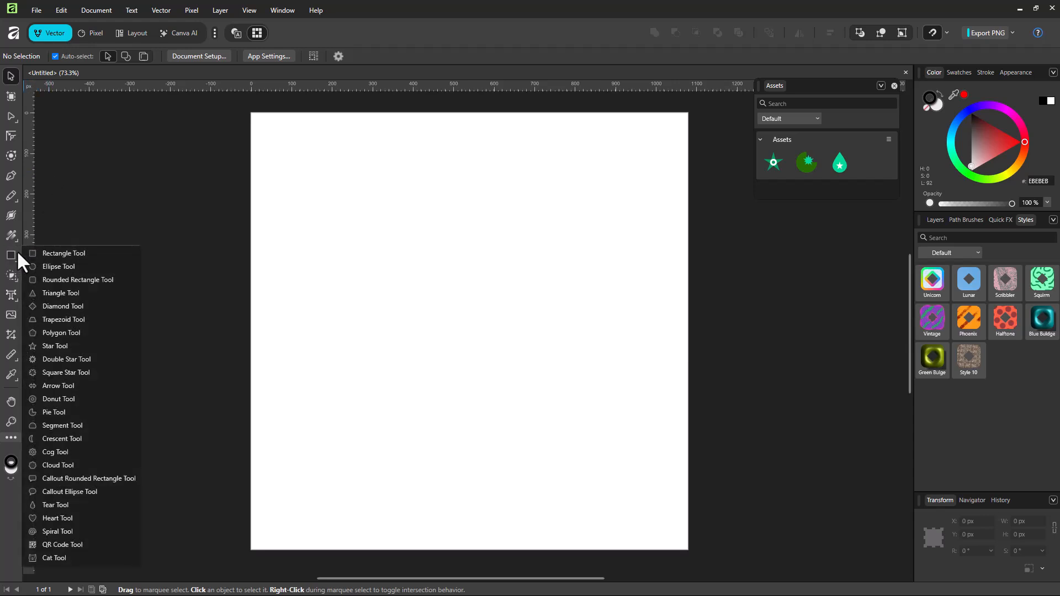
{"action": "left_click", "coordinate": [84, 308]}
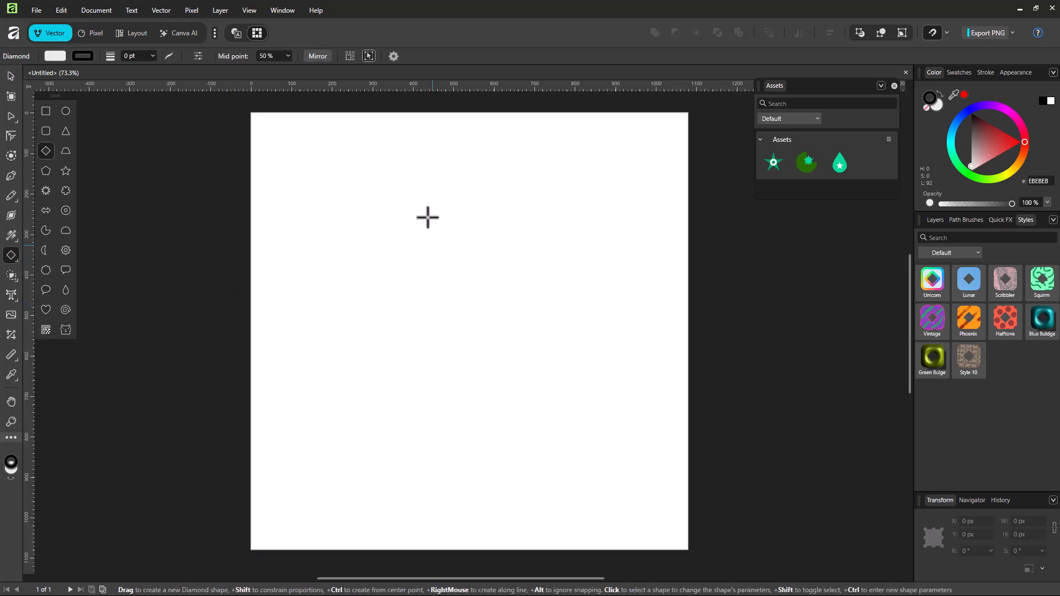
{"action": "left_click_drag", "start_coordinate": [328, 164], "coordinate": [585, 432]}
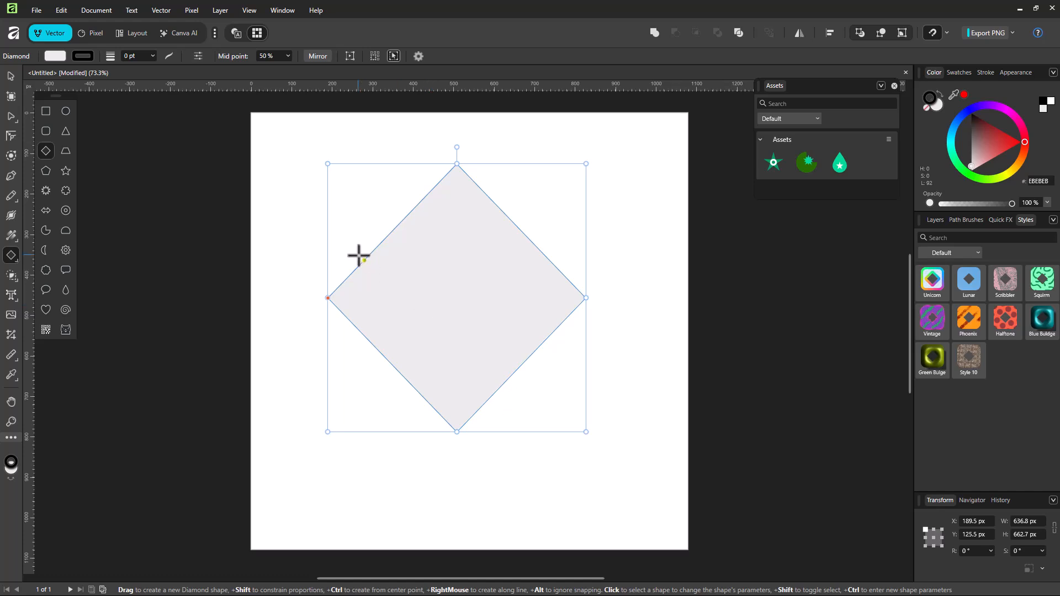
Change the diamond's fill to the Hatch type with the Gradient tool, with the layer list showing
{"action": "left_click", "coordinate": [9, 231]}
{"action": "left_click", "coordinate": [36, 233]}
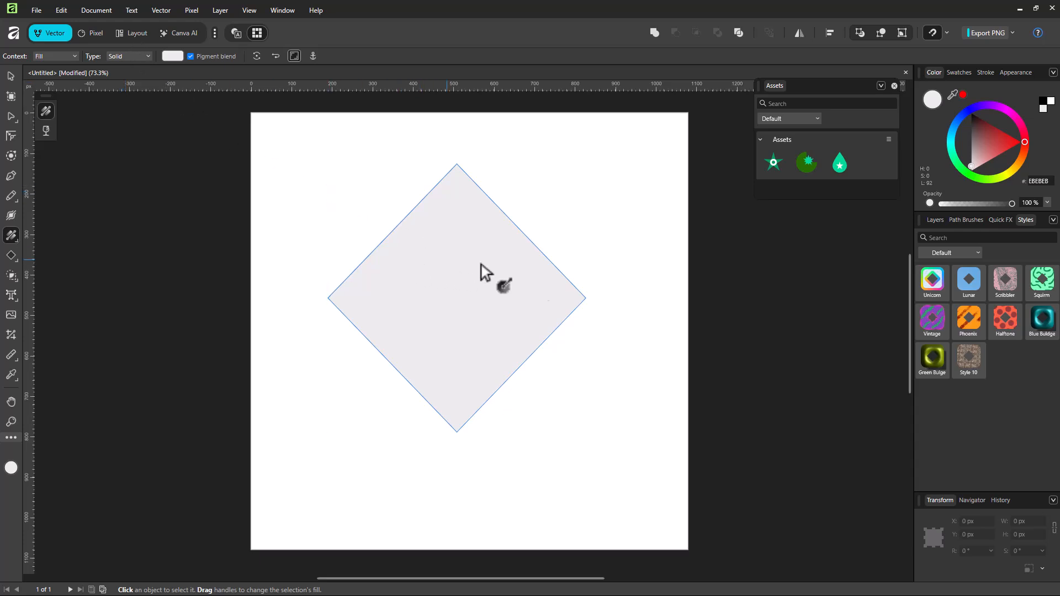
{"action": "left_click", "coordinate": [933, 219]}
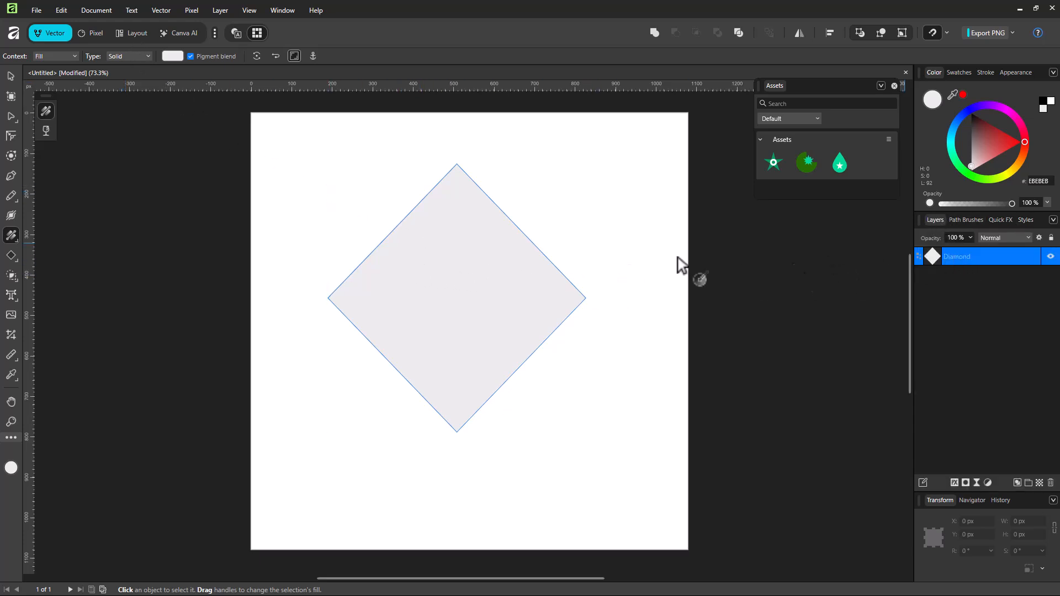
{"action": "left_click", "coordinate": [131, 56]}
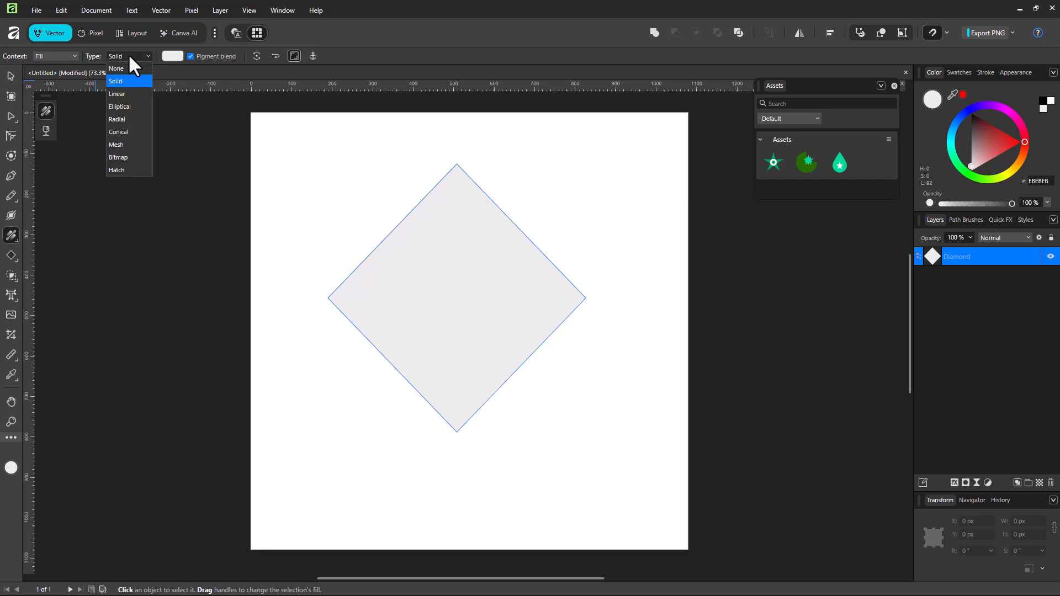
{"action": "left_click", "coordinate": [118, 170]}
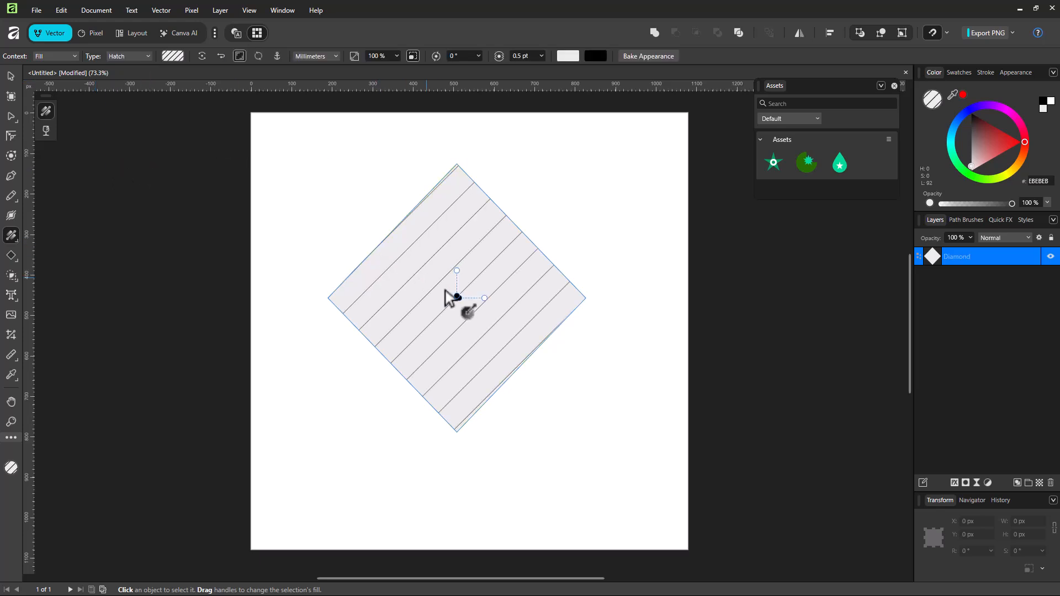
Scale the diamond's hatch fill to about 87% and rotate it in 90° turns to about 133.7°
{"action": "mouse_move", "coordinate": [452, 272]}
{"action": "left_mouse_down"}
{"action": "mouse_move", "coordinate": [455, 250]}
{"action": "mouse_move", "coordinate": [461, 275]}
{"action": "mouse_move", "coordinate": [442, 268]}
{"action": "mouse_move", "coordinate": [482, 265]}
{"action": "mouse_move", "coordinate": [464, 280]}
{"action": "mouse_move", "coordinate": [438, 244]}
{"action": "mouse_move", "coordinate": [462, 274]}
{"action": "mouse_move", "coordinate": [440, 260]}
{"action": "mouse_move", "coordinate": [357, 157]}
{"action": "mouse_move", "coordinate": [439, 232]}
{"action": "mouse_move", "coordinate": [457, 271]}
{"action": "mouse_move", "coordinate": [485, 279]}
{"action": "mouse_move", "coordinate": [475, 262]}
{"action": "mouse_move", "coordinate": [482, 311]}
{"action": "left_mouse_up"}
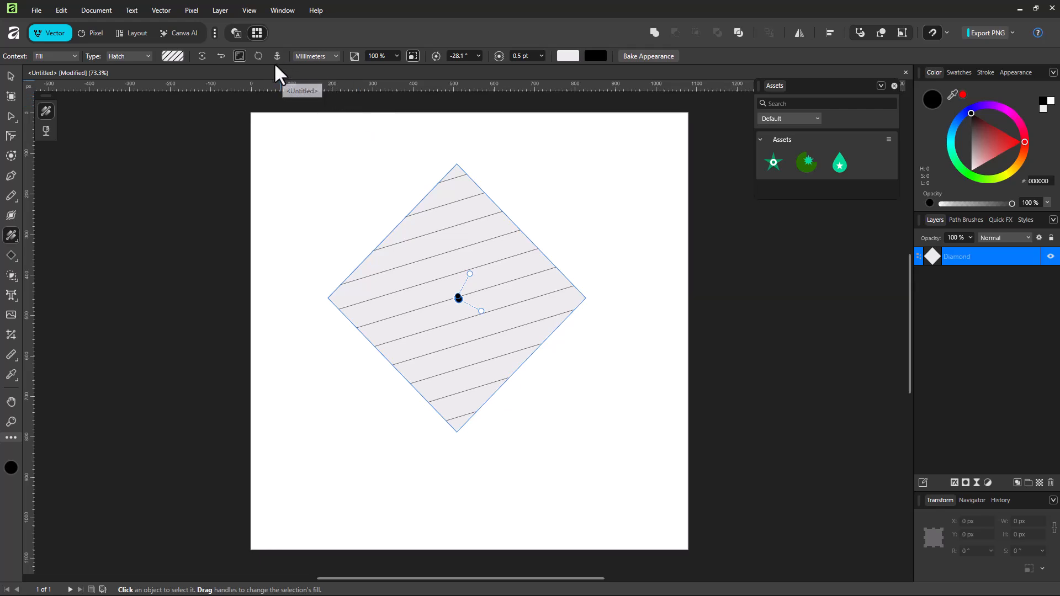
{"action": "left_click", "coordinate": [201, 55]}
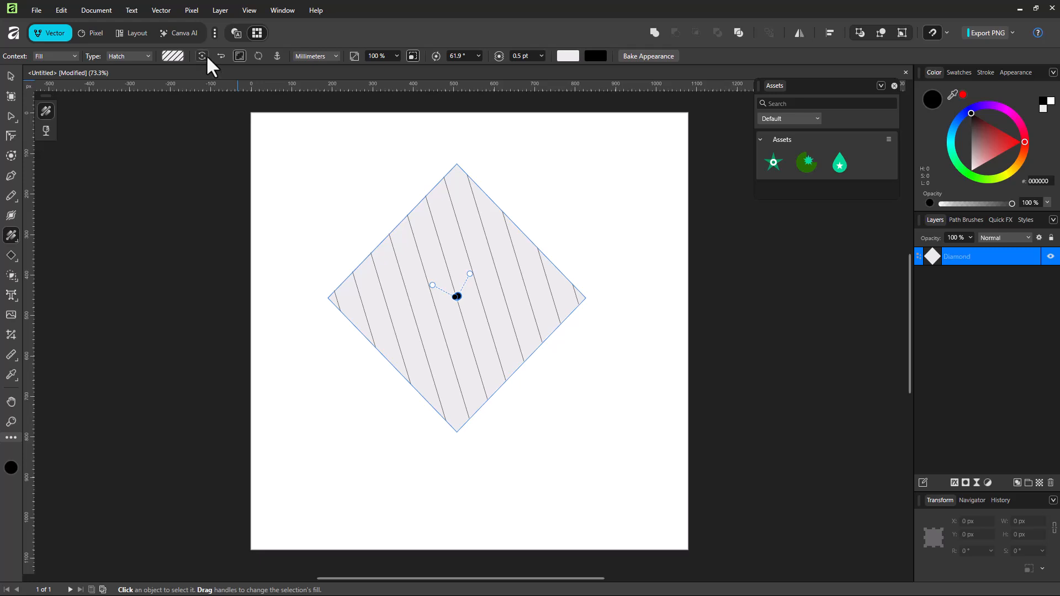
{"action": "left_click_drag", "start_coordinate": [470, 274], "coordinate": [477, 278]}
{"action": "left_click", "coordinate": [202, 56]}
{"action": "left_click", "coordinate": [201, 55]}
{"action": "left_click", "coordinate": [201, 56]}
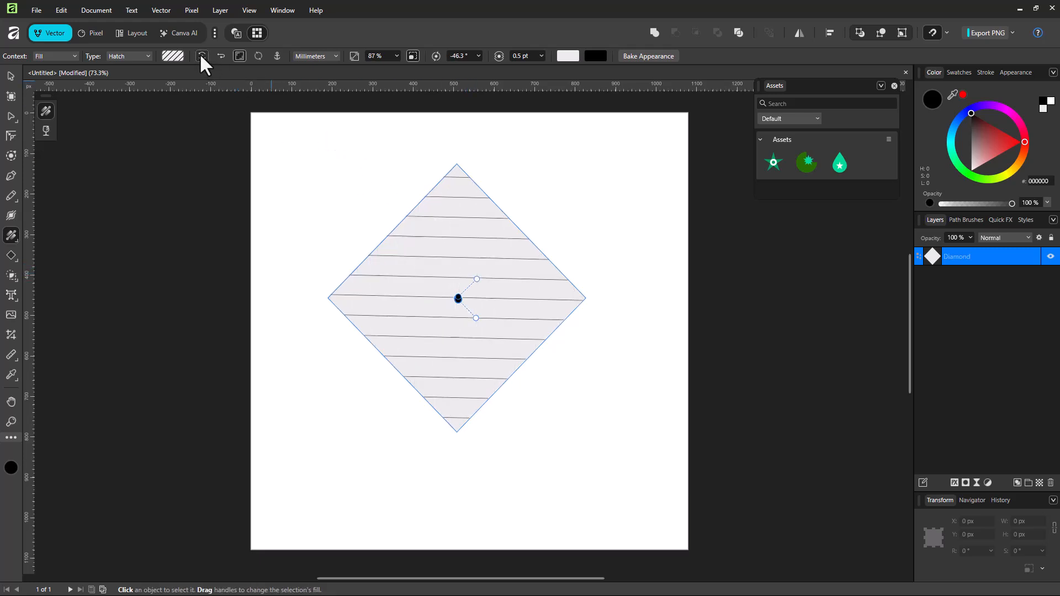
{"action": "left_click", "coordinate": [201, 55]}
{"action": "left_click", "coordinate": [201, 55]}
Swap the hatch's line and background colours, check the hatch pattern settings, and swap the colours back
{"action": "left_click", "coordinate": [221, 56]}
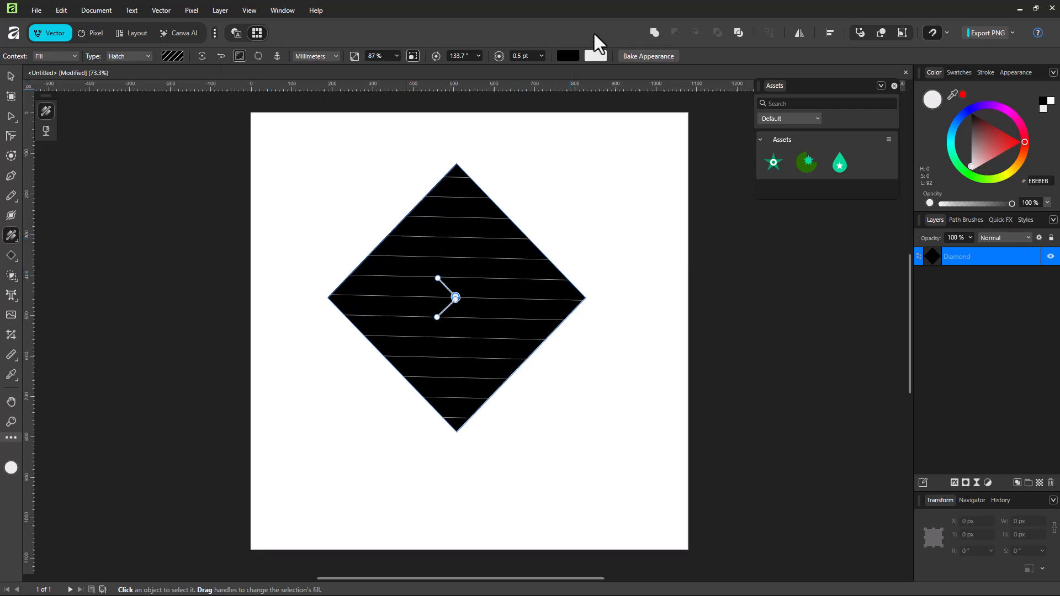
{"action": "left_click", "coordinate": [172, 56]}
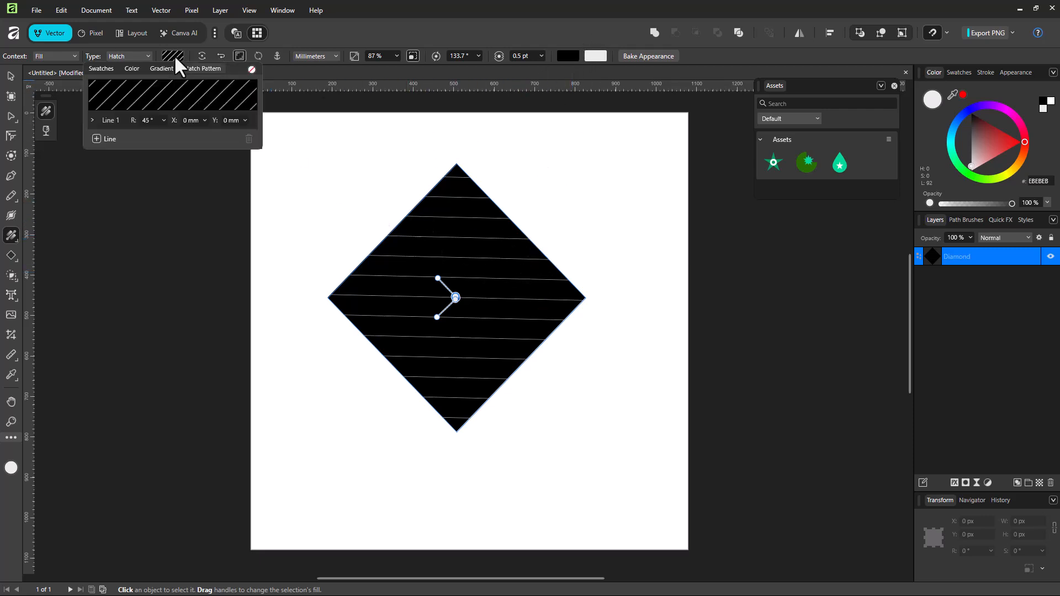
{"action": "left_click", "coordinate": [221, 56]}
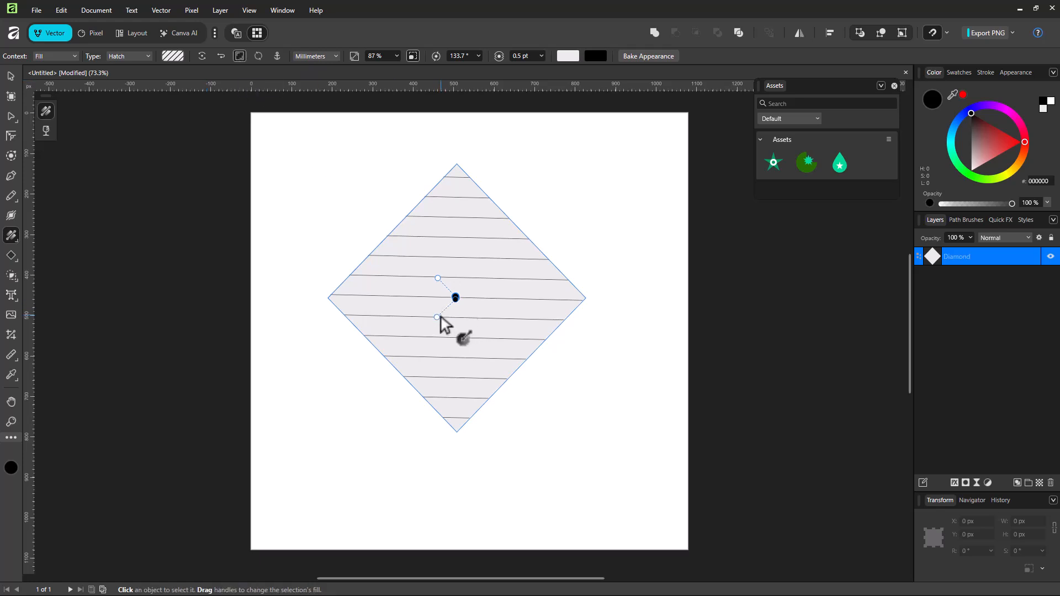
Adjust the hatch fill to about 55% scale and 96.5° rotation, and rotate pattern Line 1 to about 114.1°
{"action": "left_click_drag", "start_coordinate": [440, 310], "coordinate": [441, 299]}
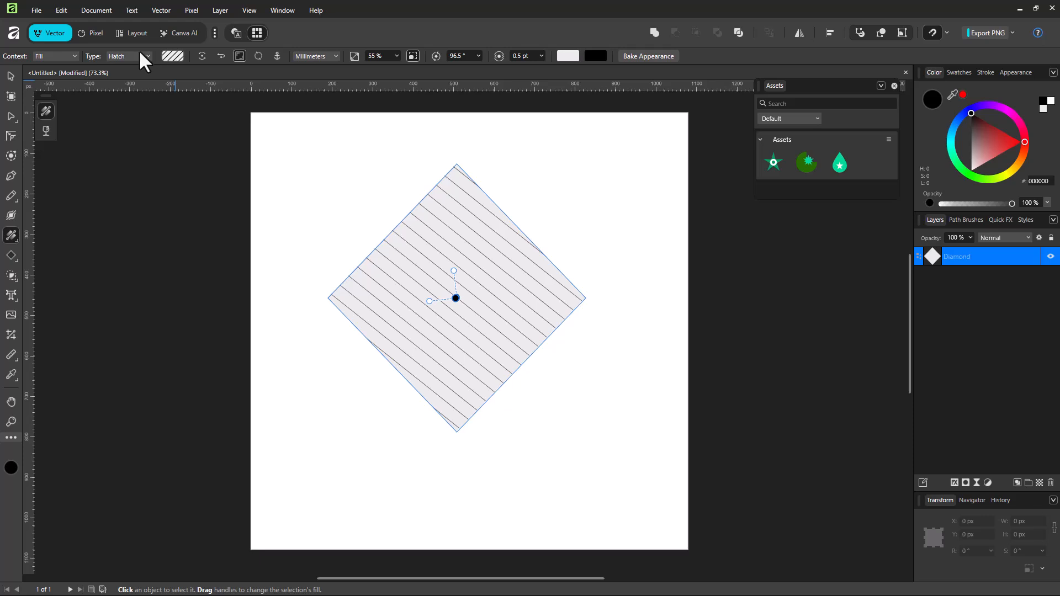
{"action": "left_click", "coordinate": [169, 56]}
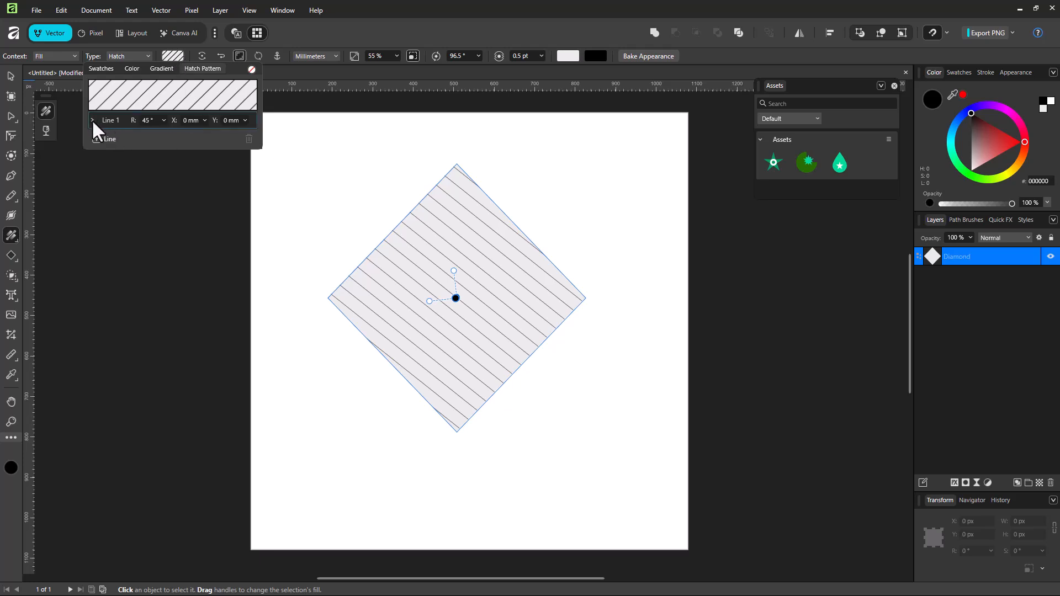
{"action": "left_click", "coordinate": [163, 120]}
{"action": "left_click_drag", "start_coordinate": [166, 134], "coordinate": [175, 131]}
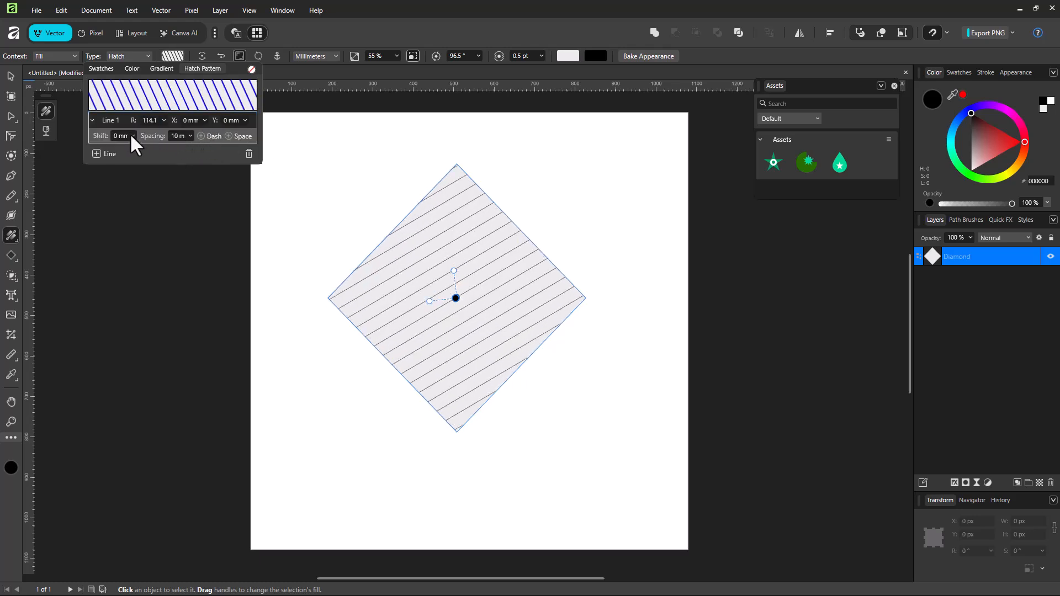
Offset hatch Line 1 by 0.2 mm in X and 0.1 mm in Y, and set its shift to 0.5 mm
{"action": "left_click", "coordinate": [132, 136]}
{"action": "left_click", "coordinate": [190, 136]}
{"action": "mouse_move", "coordinate": [226, 136]}
{"action": "left_mouse_down"}
{"action": "mouse_move", "coordinate": [195, 137]}
{"action": "mouse_move", "coordinate": [255, 134]}
{"action": "left_mouse_up"}
{"action": "left_click", "coordinate": [245, 120]}
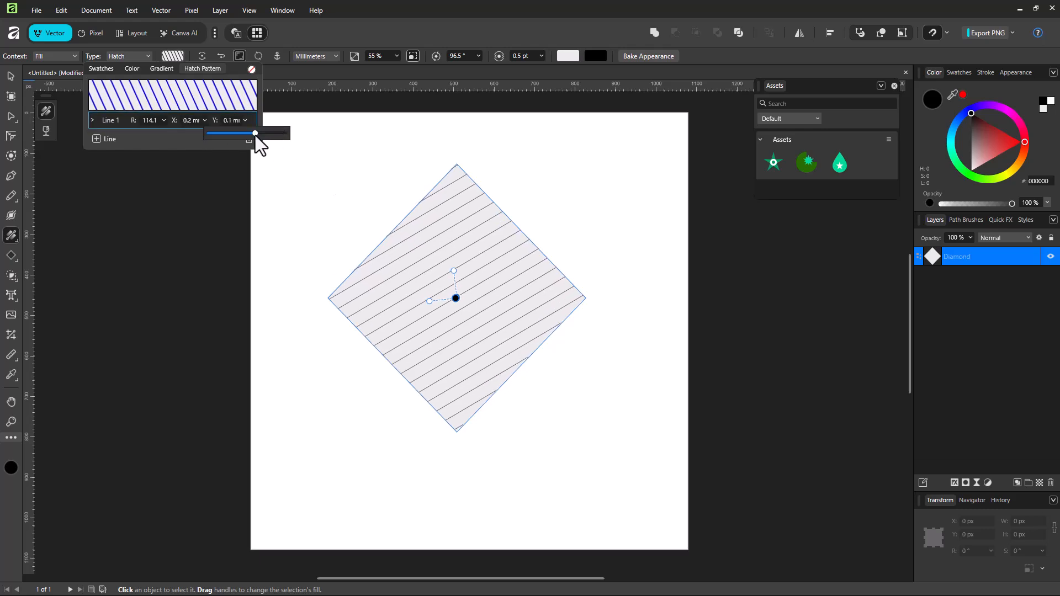
{"action": "left_click", "coordinate": [145, 138]}
{"action": "left_click", "coordinate": [92, 120]}
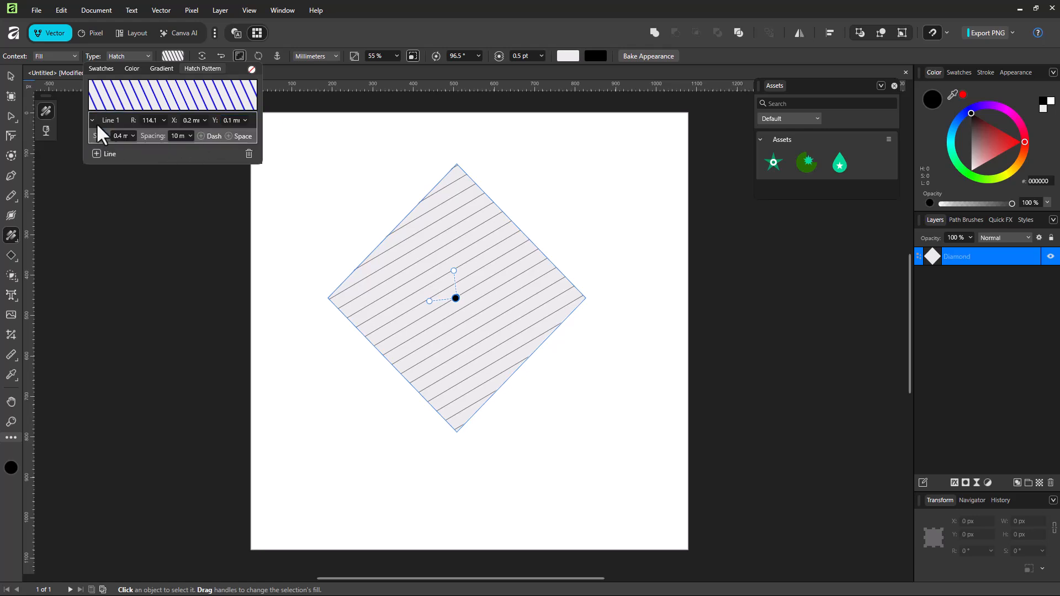
{"action": "left_click", "coordinate": [133, 136]}
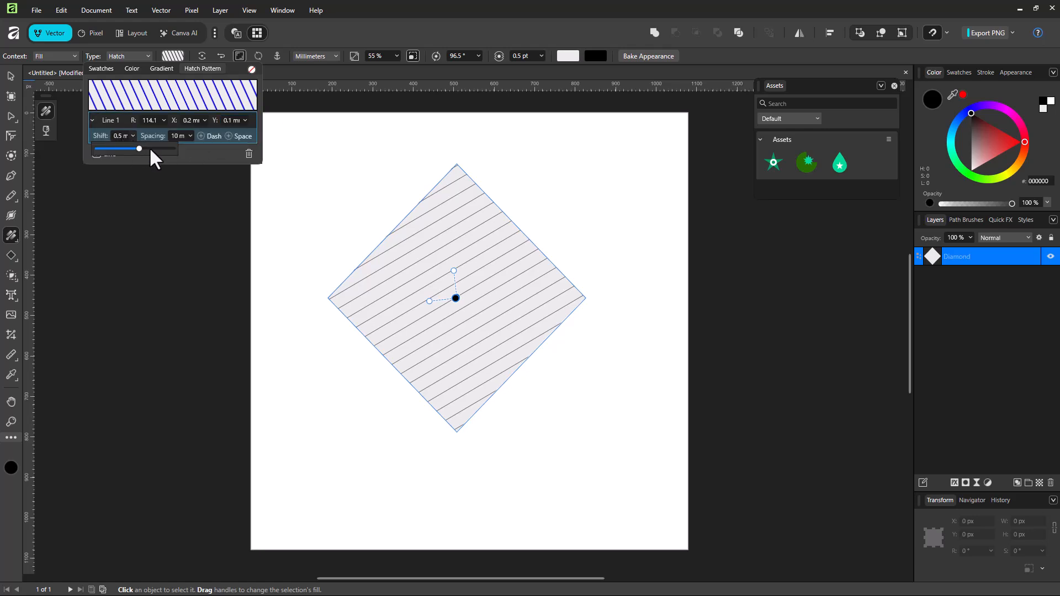
Set the spacing of hatch Line 1 to 12 mm
{"action": "left_click", "coordinate": [178, 135]}
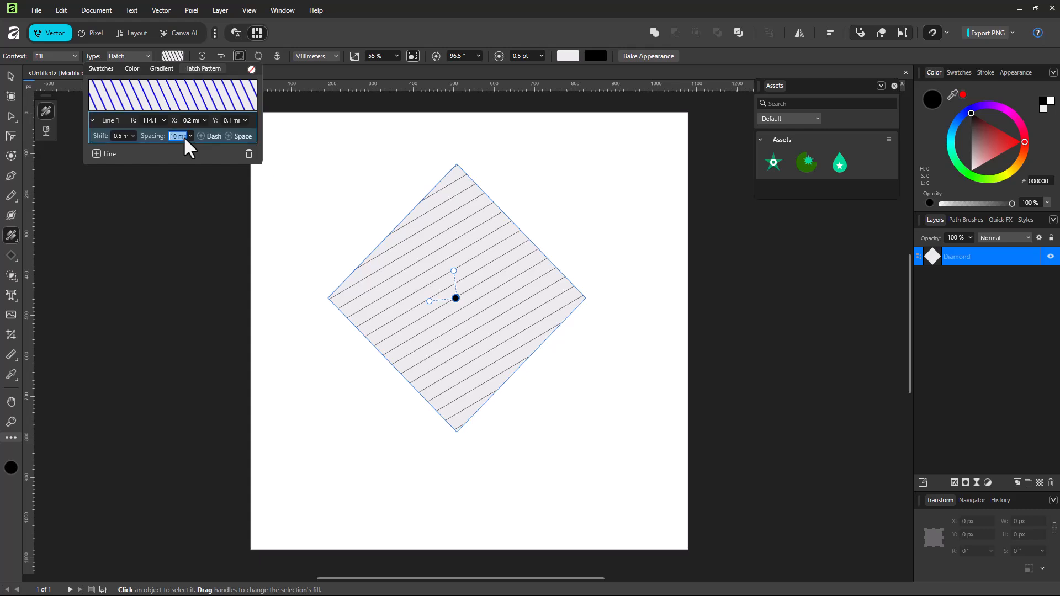
{"action": "left_click", "coordinate": [191, 136]}
{"action": "mouse_move", "coordinate": [188, 146]}
{"action": "left_mouse_down"}
{"action": "mouse_move", "coordinate": [237, 151]}
{"action": "mouse_move", "coordinate": [207, 150]}
{"action": "left_mouse_up"}
{"action": "left_click", "coordinate": [136, 145]}
Make hatch Line 1 dashed with a 20 mm dash and a 10 mm space
{"action": "left_click", "coordinate": [201, 136]}
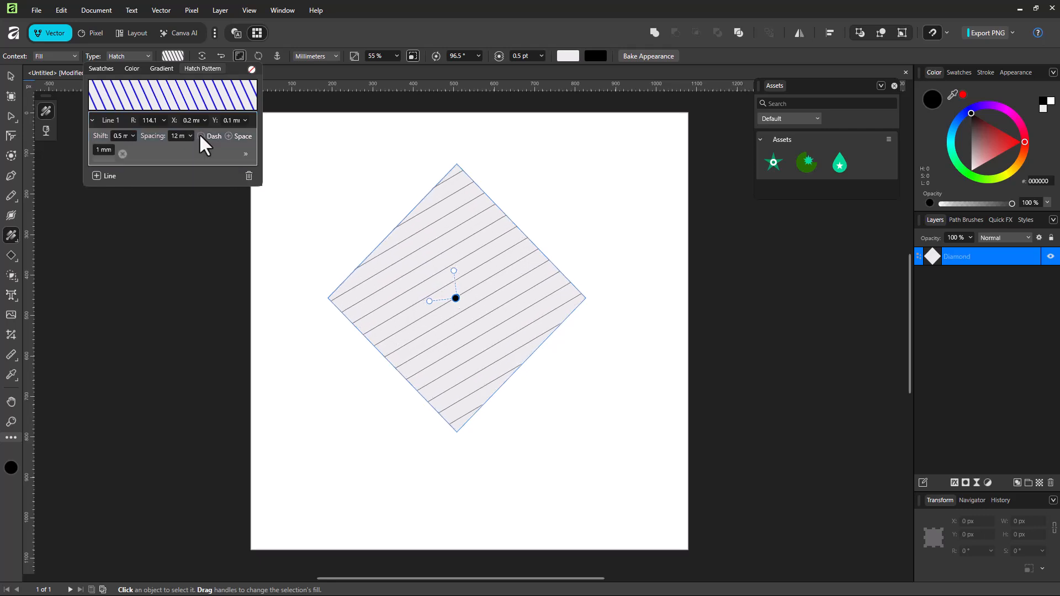
{"action": "left_click", "coordinate": [228, 137]}
{"action": "left_click", "coordinate": [104, 150]}
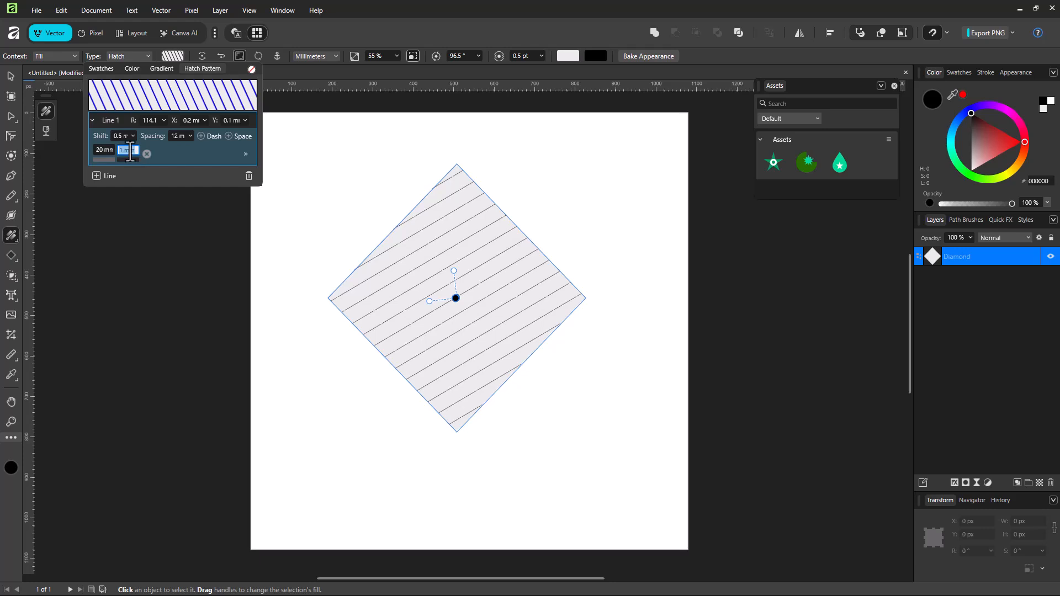
{"action": "type", "text": "0"}
{"action": "left_click", "coordinate": [104, 149]}
Add a second hatch line with 50 mm spacing, and adjust the whole fill to about 34% scale and 66.9° rotation
{"action": "left_click", "coordinate": [97, 176]}
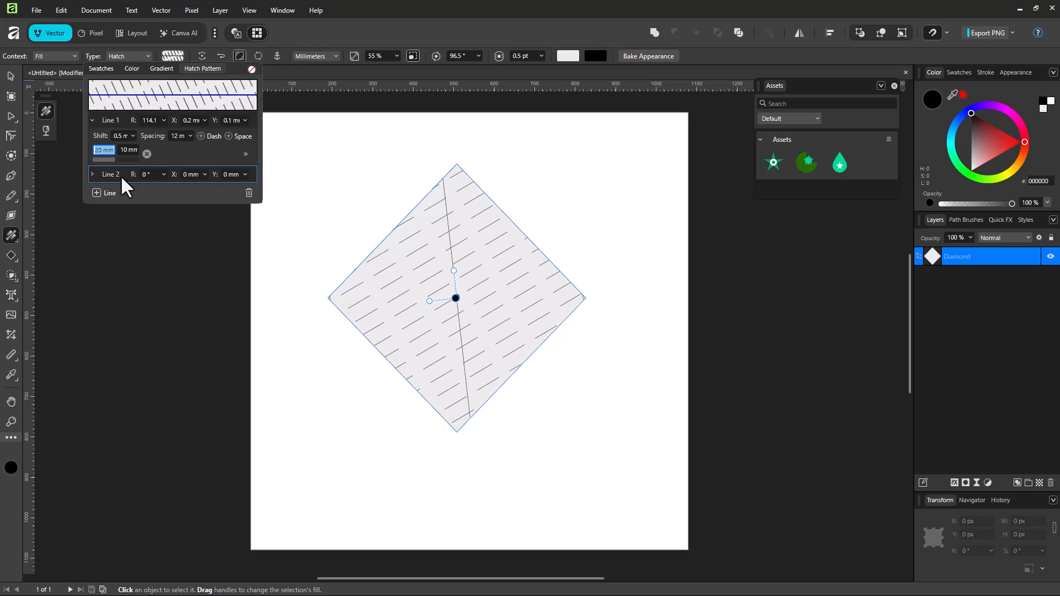
{"action": "left_click", "coordinate": [92, 174]}
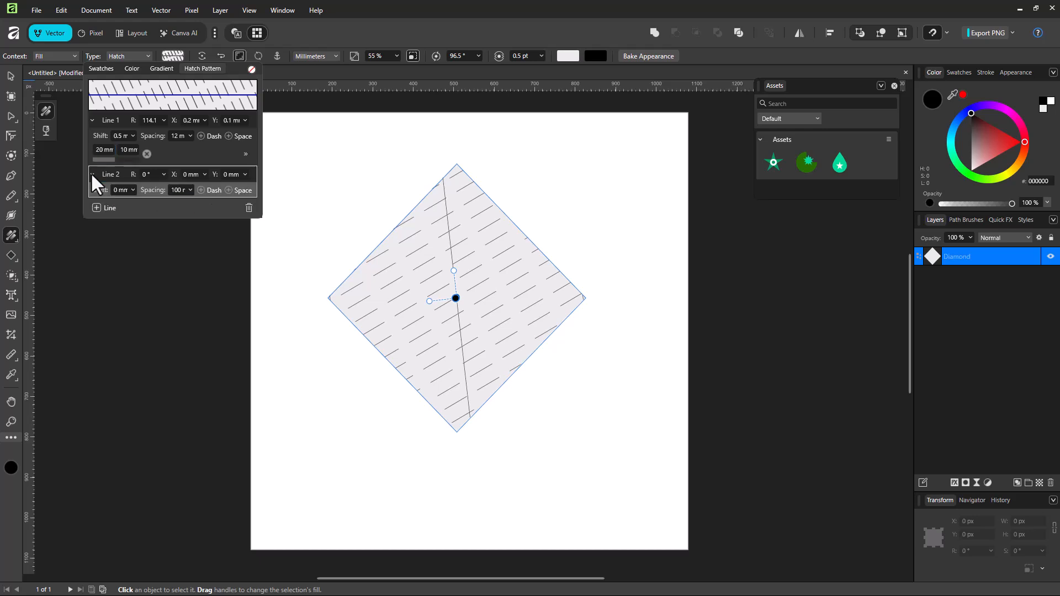
{"action": "left_click", "coordinate": [190, 190]}
{"action": "left_click_drag", "start_coordinate": [163, 206], "coordinate": [128, 206]}
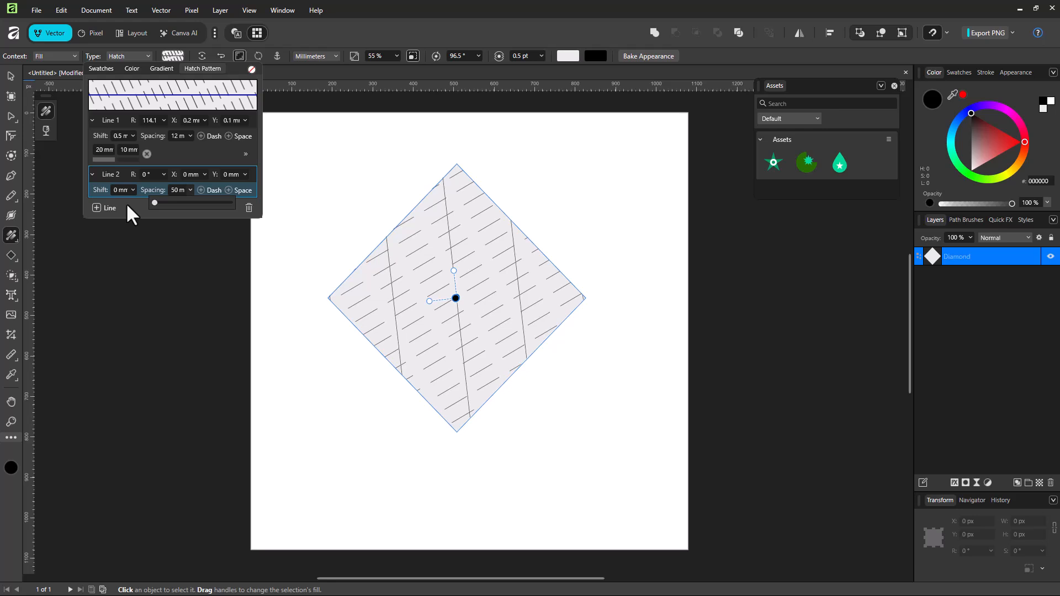
{"action": "mouse_move", "coordinate": [429, 301]}
{"action": "left_mouse_down"}
{"action": "mouse_move", "coordinate": [461, 307]}
{"action": "mouse_move", "coordinate": [467, 291]}
{"action": "mouse_move", "coordinate": [454, 312]}
{"action": "mouse_move", "coordinate": [452, 300]}
{"action": "mouse_move", "coordinate": [433, 303]}
{"action": "left_mouse_up"}
{"action": "left_click", "coordinate": [436, 299]}
Set hatch Line 2's spacing to about 13.8 mm and its rotation to about 27.9°
{"action": "left_click", "coordinate": [169, 54]}
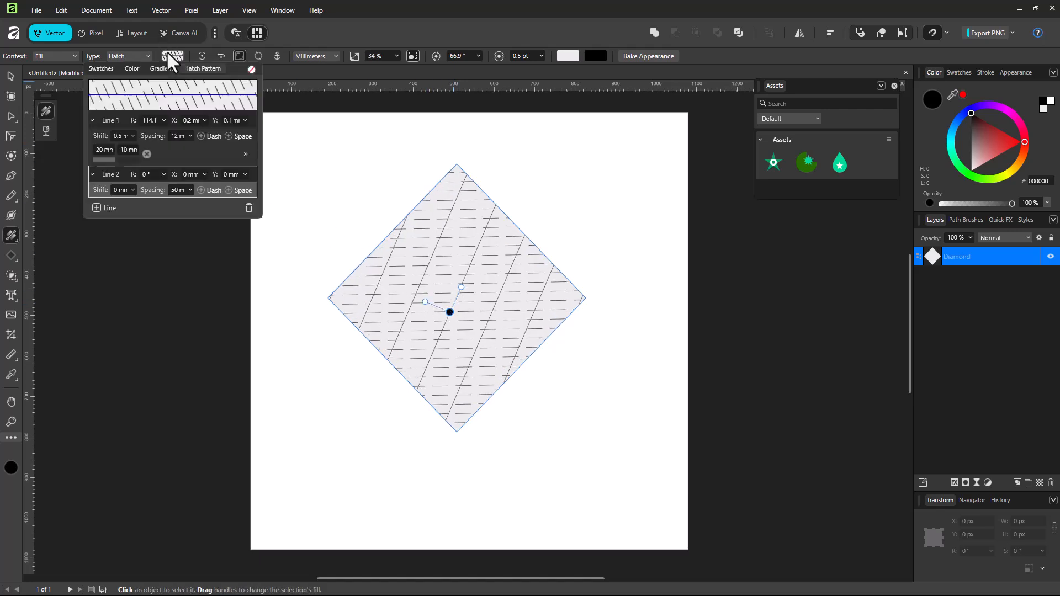
{"action": "left_click", "coordinate": [190, 190]}
{"action": "left_click_drag", "start_coordinate": [190, 203], "coordinate": [142, 204]}
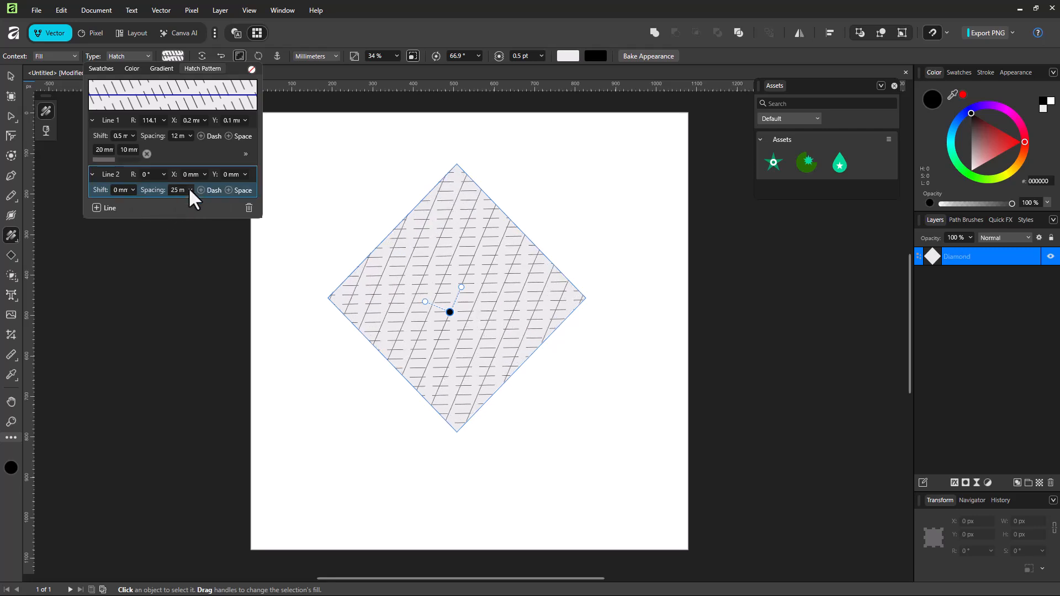
{"action": "mouse_move", "coordinate": [188, 204]}
{"action": "left_mouse_down"}
{"action": "mouse_move", "coordinate": [168, 212]}
{"action": "mouse_move", "coordinate": [157, 203]}
{"action": "left_mouse_up"}
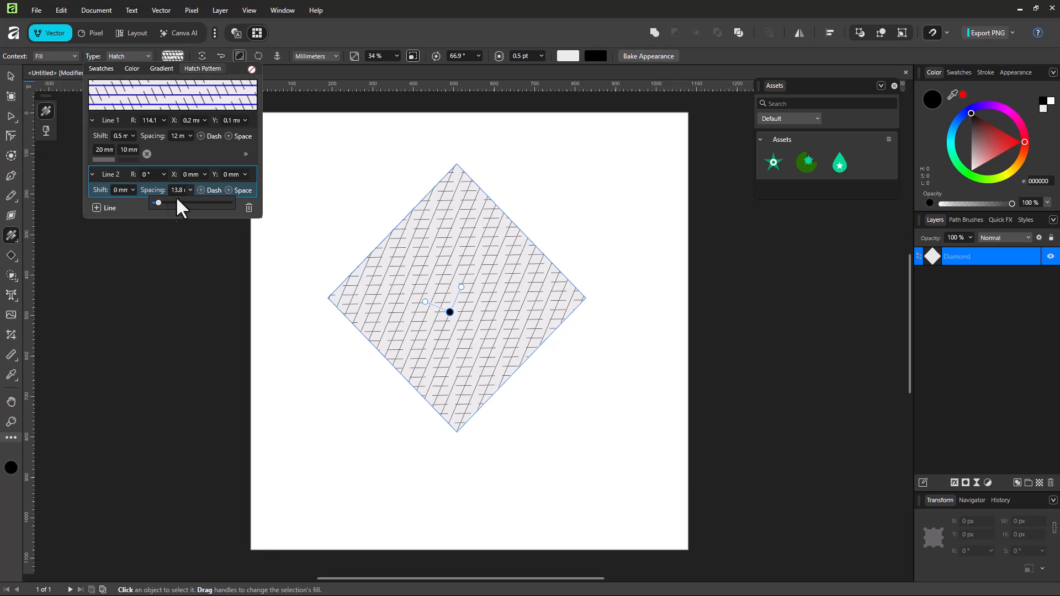
{"action": "left_click", "coordinate": [194, 161]}
{"action": "left_click", "coordinate": [164, 174]}
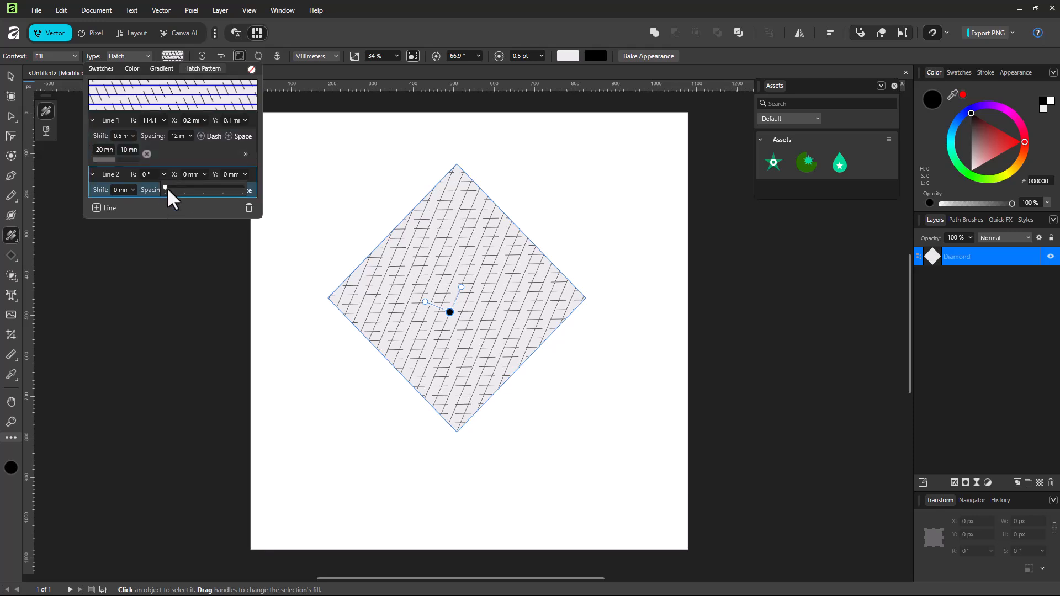
{"action": "left_click_drag", "start_coordinate": [164, 186], "coordinate": [171, 182]}
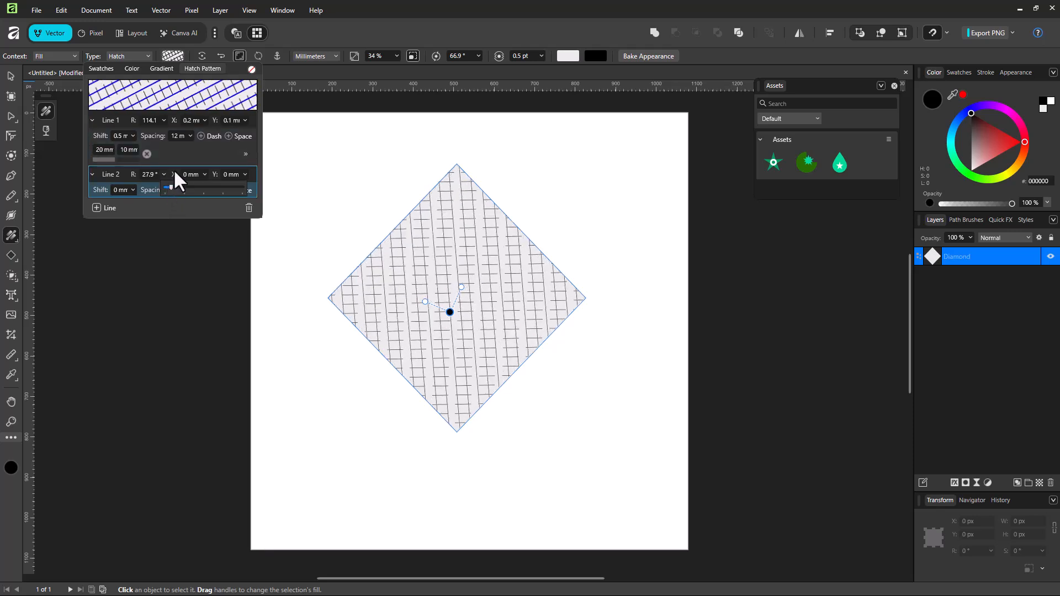
Make hatch Line 2 dashed with a 15 mm dash and a 5 mm space
{"action": "left_click", "coordinate": [201, 190]}
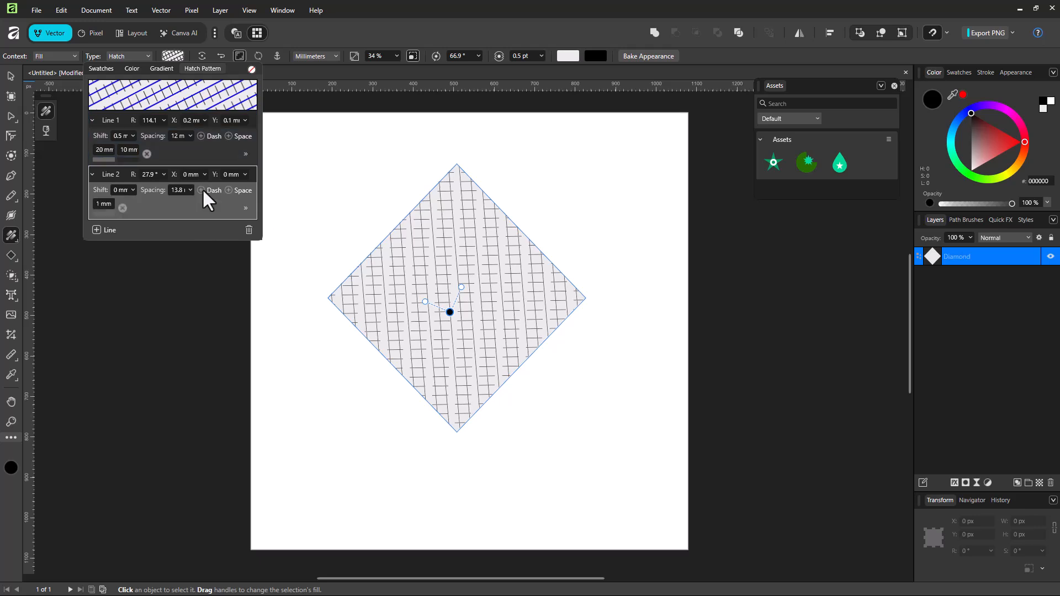
{"action": "left_click", "coordinate": [227, 189]}
{"action": "left_click", "coordinate": [102, 204]}
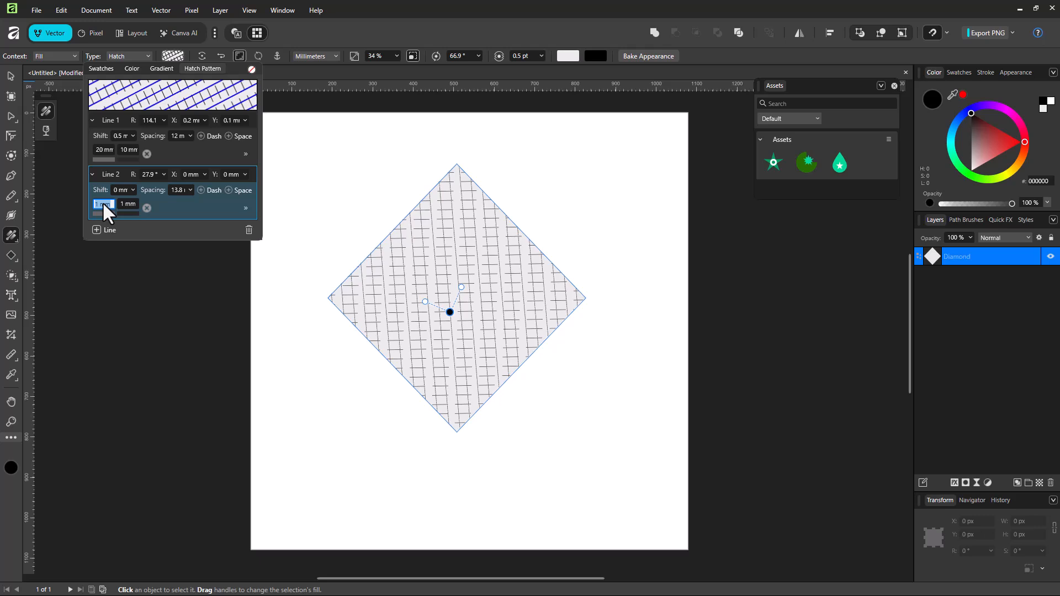
{"action": "type", "text": "15"}
{"action": "left_click", "coordinate": [105, 204]}
{"action": "left_click", "coordinate": [192, 214]}
Add a third line to the hatch pattern and set its spacing to about 12.5 mm
{"action": "left_click", "coordinate": [98, 230]}
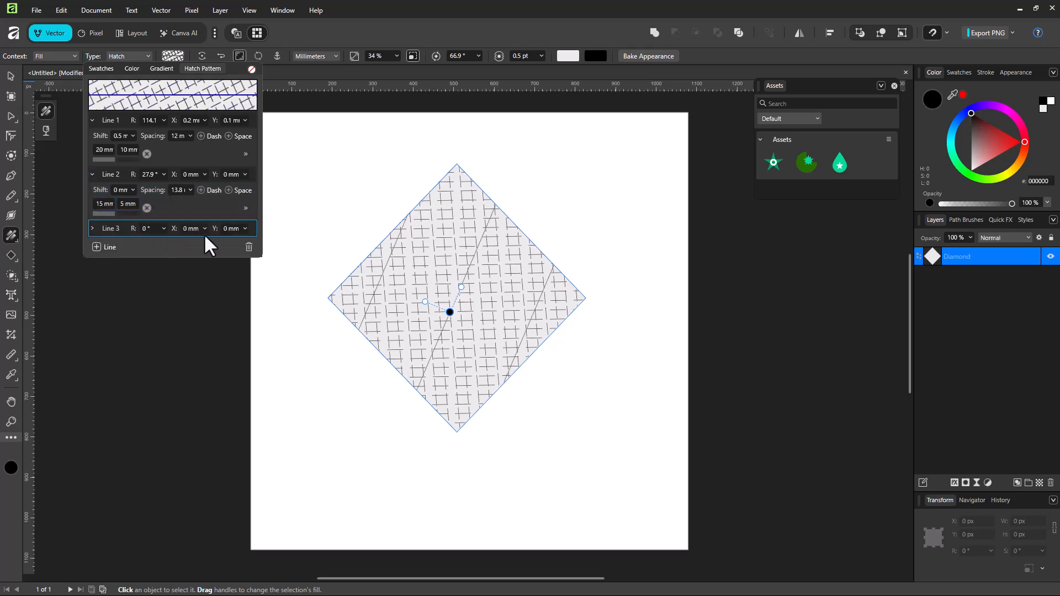
{"action": "left_click", "coordinate": [92, 228]}
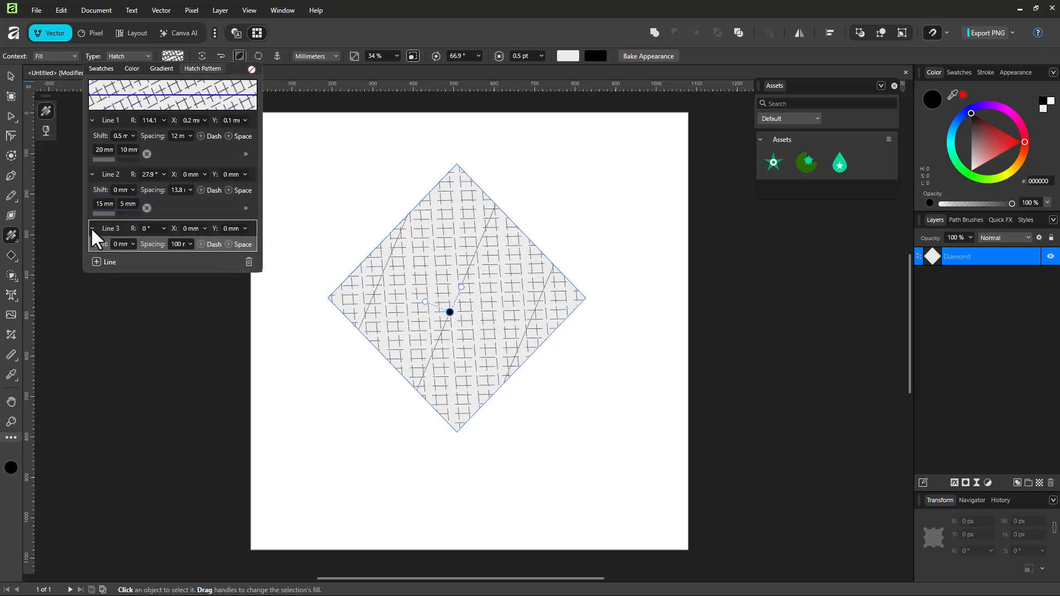
{"action": "left_click", "coordinate": [191, 245]}
{"action": "left_click_drag", "start_coordinate": [193, 255], "coordinate": [134, 261]}
{"action": "left_click", "coordinate": [191, 244]}
{"action": "left_click", "coordinate": [190, 244]}
{"action": "left_click", "coordinate": [128, 244]}
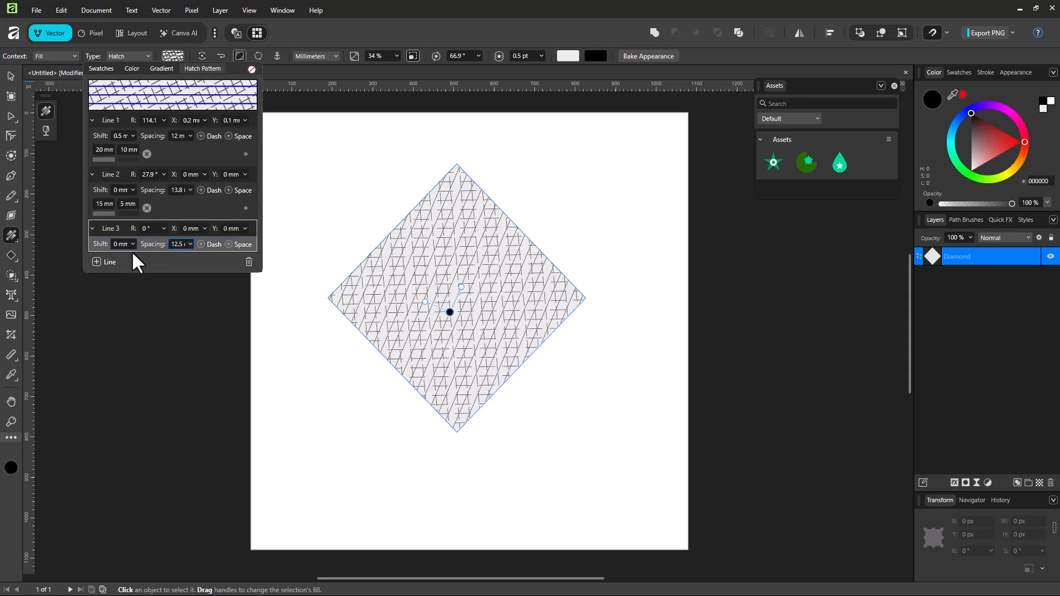
Set hatch Line 3's shift to about 0.1 mm and its spacing to about 14.8 mm
{"action": "left_click", "coordinate": [133, 244]}
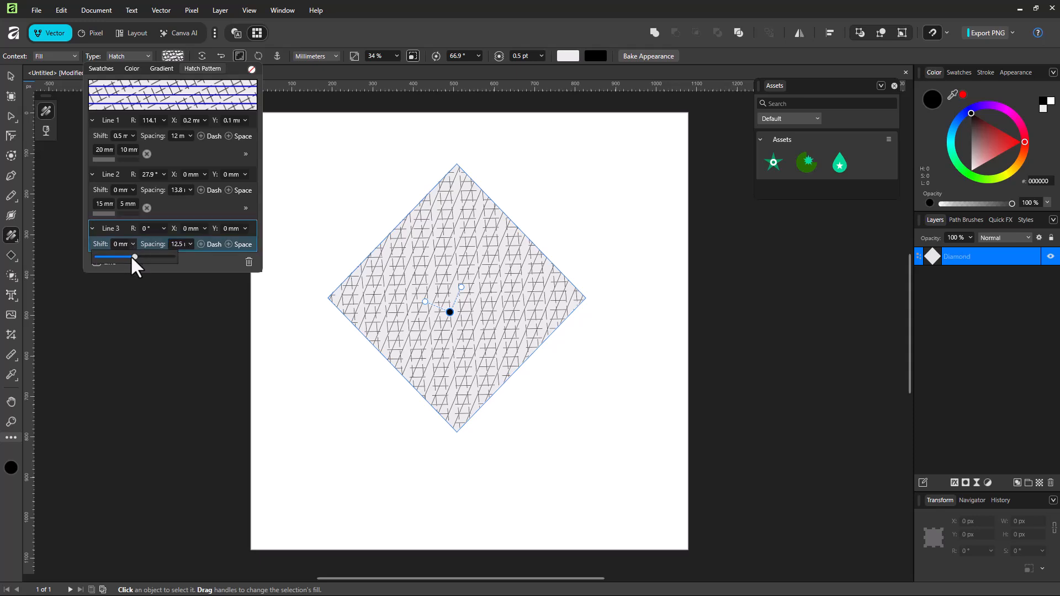
{"action": "left_click", "coordinate": [189, 245]}
{"action": "left_click", "coordinate": [191, 245]}
{"action": "left_click_drag", "start_coordinate": [190, 256], "coordinate": [205, 258]}
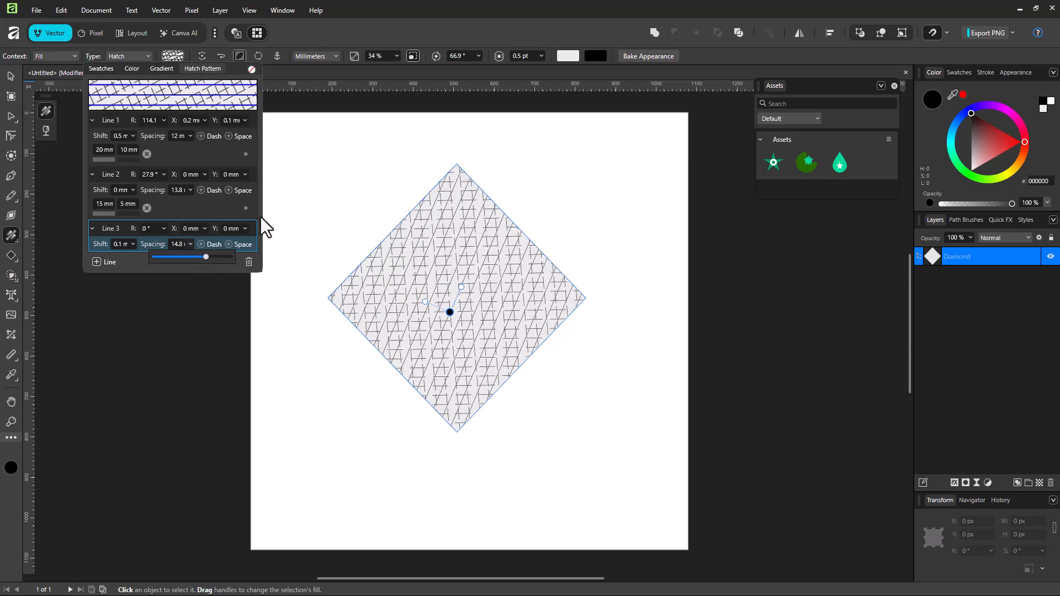
{"action": "left_click", "coordinate": [328, 196]}
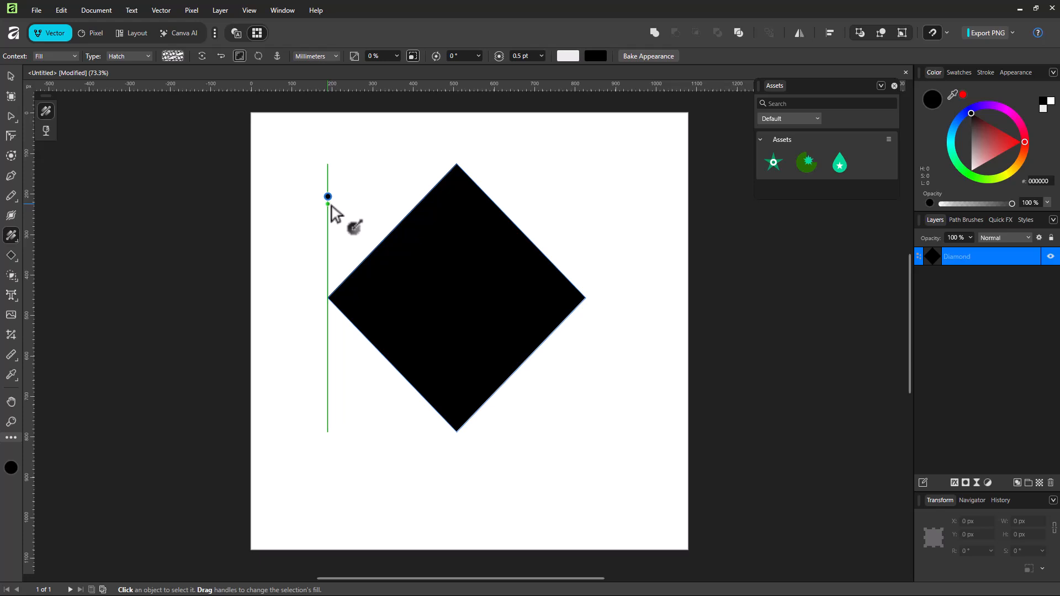
{"action": "key", "text": "ctrl+z"}
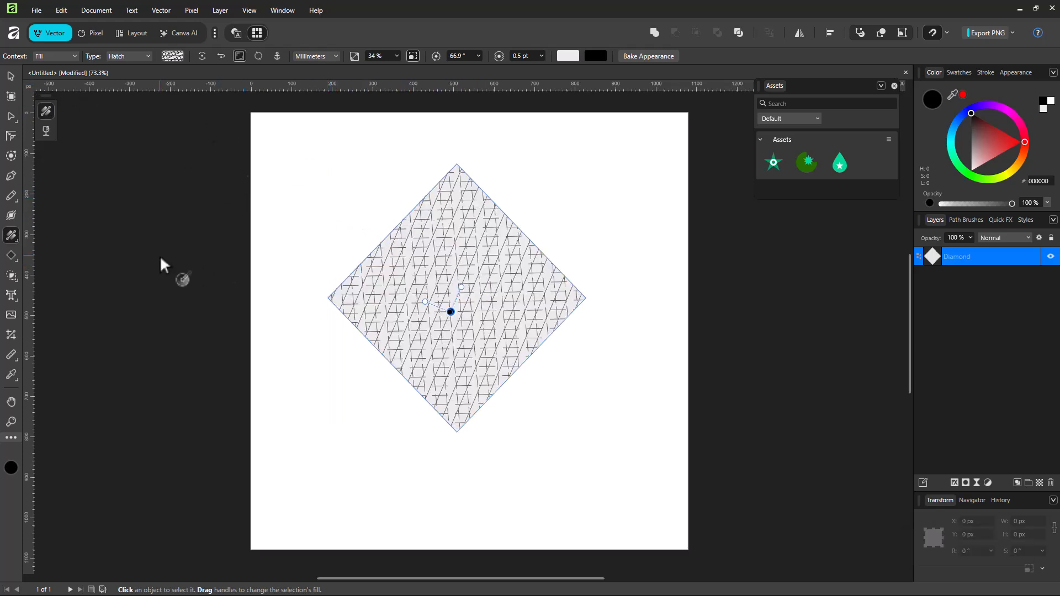
Set the diamond's whole hatch fill to about 44% scale, 62.3° rotation and a 4.3 pt line width
{"action": "mouse_move", "coordinate": [451, 310]}
{"action": "left_mouse_down"}
{"action": "mouse_move", "coordinate": [456, 296]}
{"action": "mouse_move", "coordinate": [449, 313]}
{"action": "left_mouse_up"}
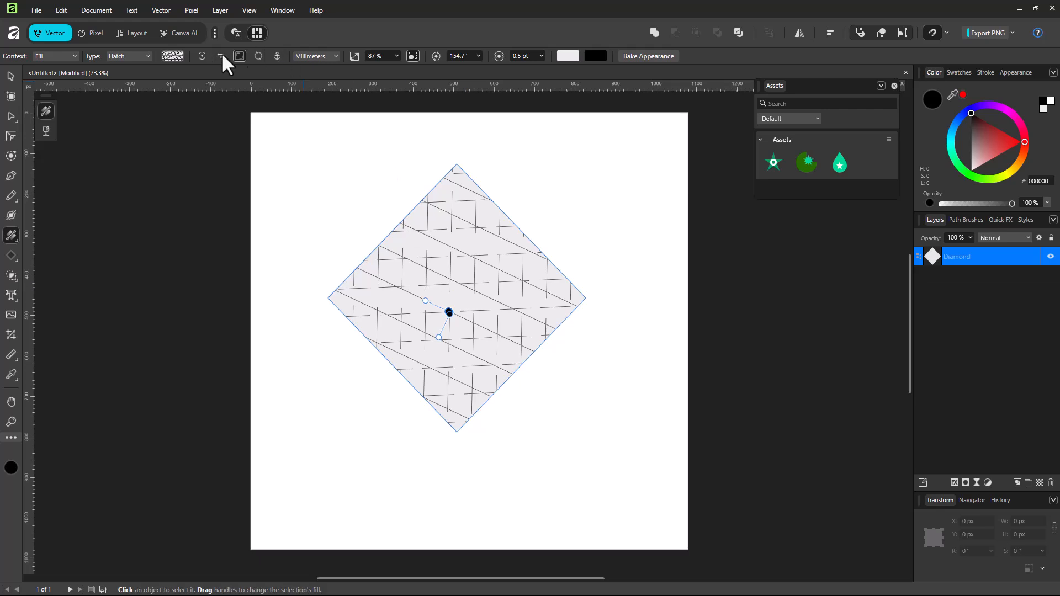
{"action": "left_click", "coordinate": [397, 55]}
{"action": "left_click_drag", "start_coordinate": [397, 68], "coordinate": [395, 72]}
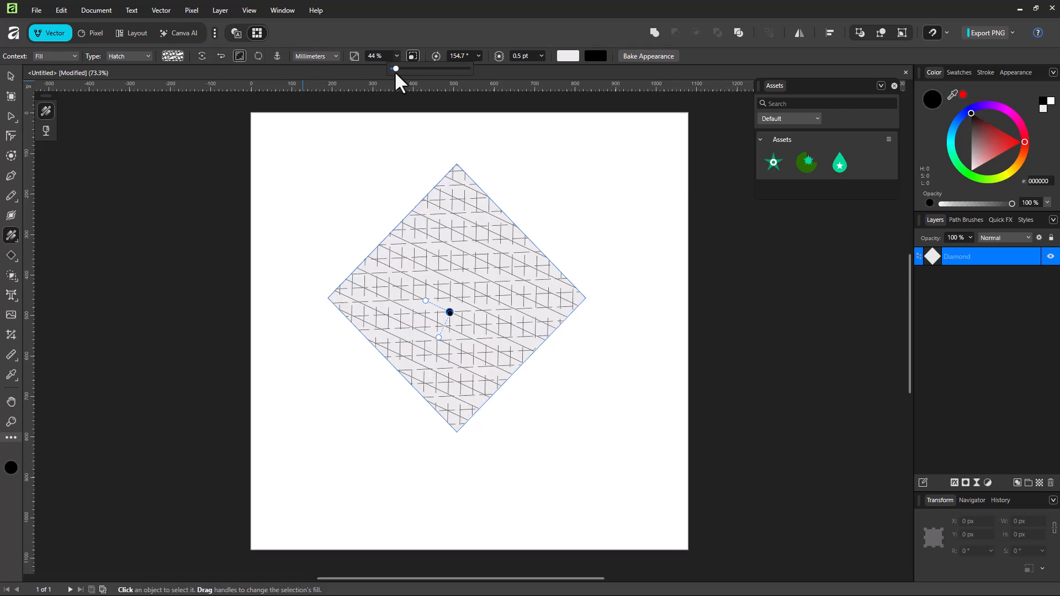
{"action": "left_click", "coordinate": [479, 56]}
{"action": "mouse_move", "coordinate": [473, 69]}
{"action": "left_mouse_down"}
{"action": "mouse_move", "coordinate": [430, 72]}
{"action": "mouse_move", "coordinate": [450, 74]}
{"action": "left_mouse_up"}
{"action": "left_click", "coordinate": [541, 56]}
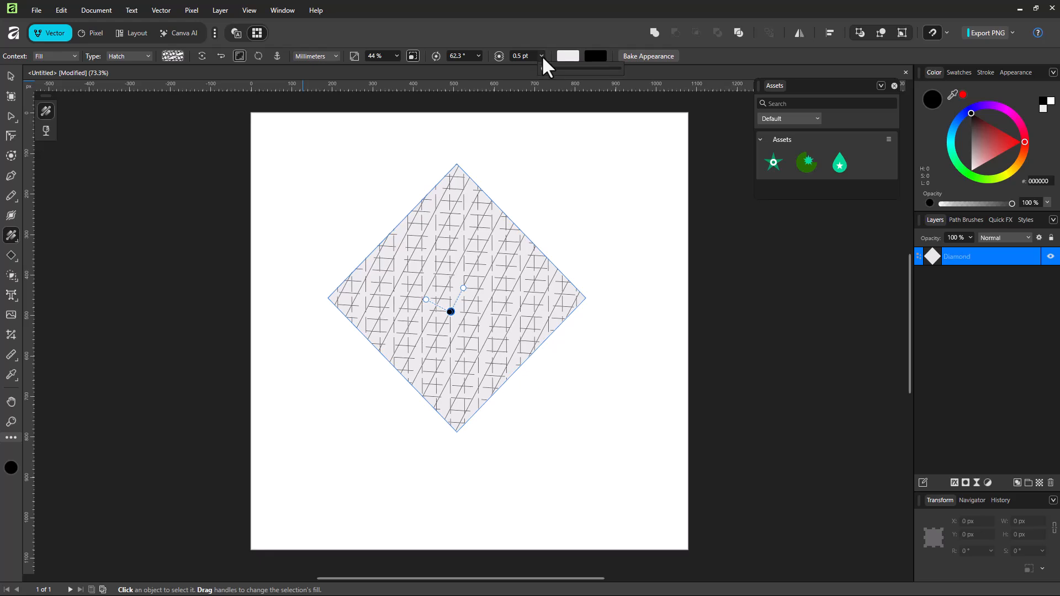
{"action": "mouse_move", "coordinate": [544, 68]}
{"action": "left_mouse_down"}
{"action": "mouse_move", "coordinate": [567, 70]}
{"action": "mouse_move", "coordinate": [546, 76]}
{"action": "left_mouse_up"}
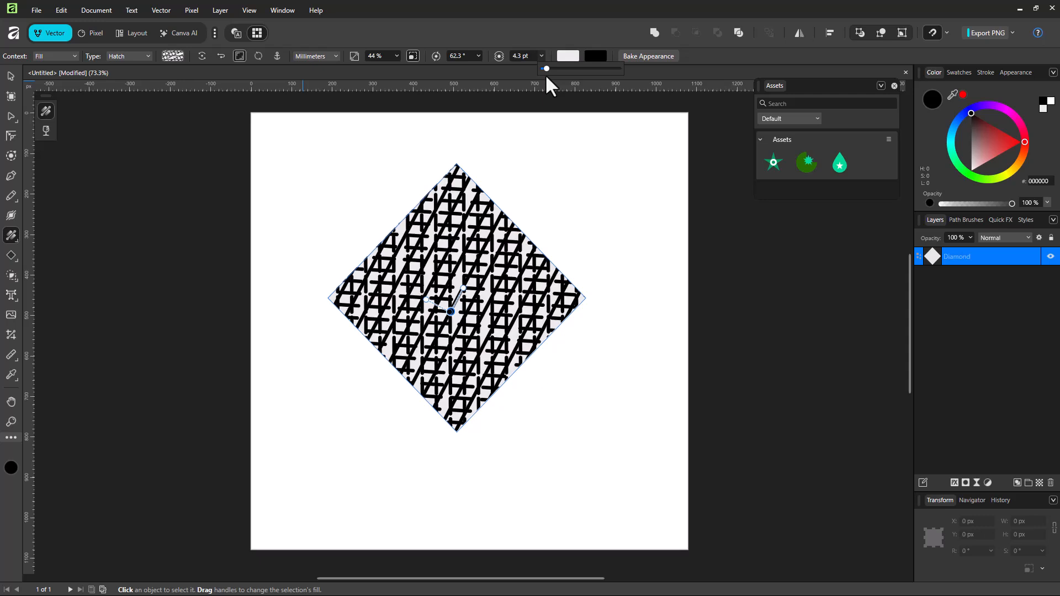
Colour the hatch background orange (RGB 232, 172, 0) and the hatch lines light yellow (F9FF74)
{"action": "left_click", "coordinate": [573, 55]}
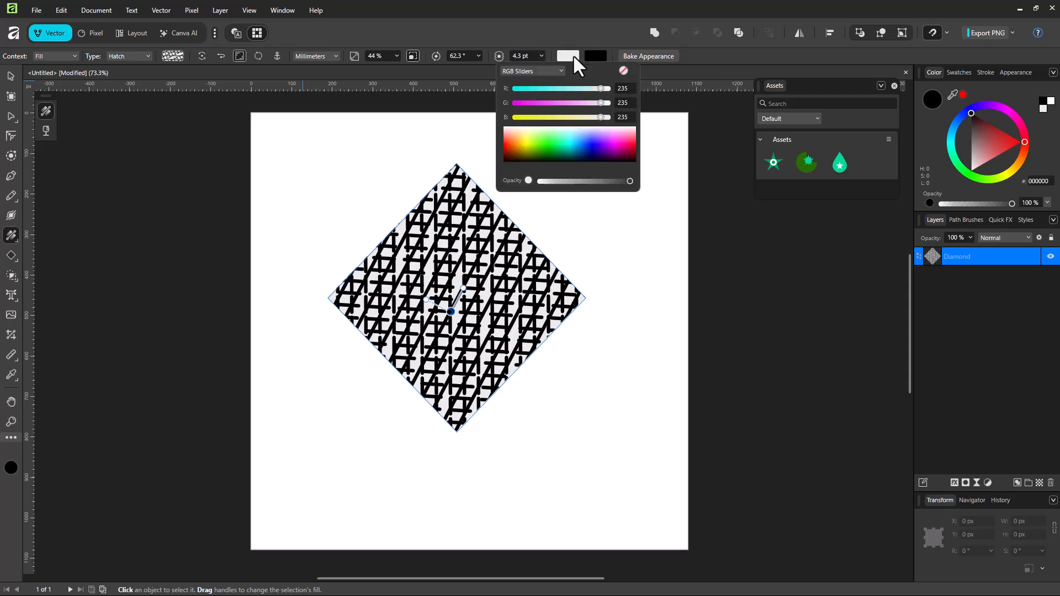
{"action": "left_click", "coordinate": [521, 152]}
{"action": "left_click", "coordinate": [518, 146]}
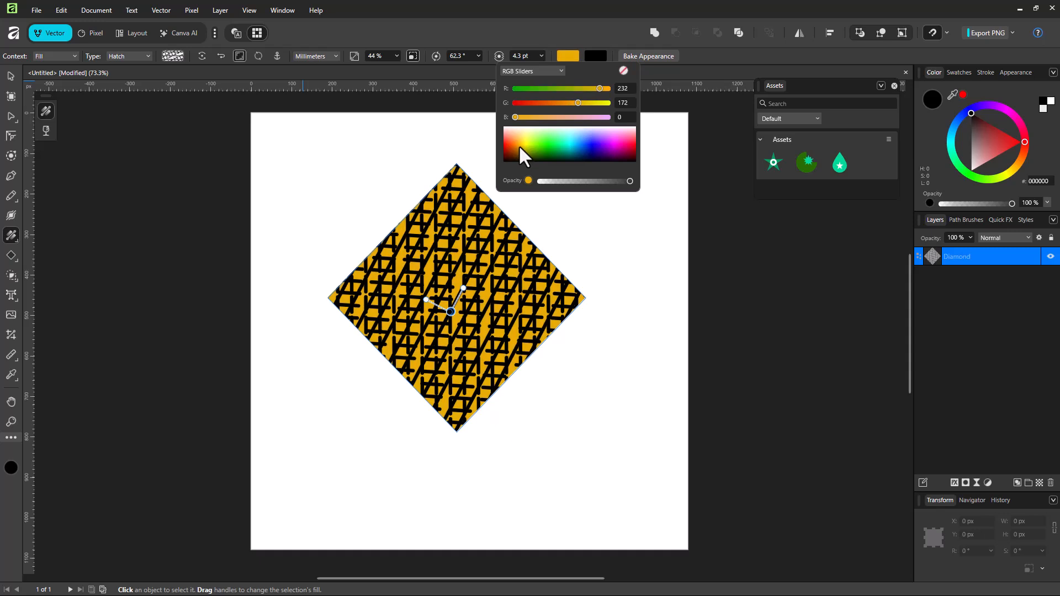
{"action": "left_click", "coordinate": [593, 56]}
{"action": "left_click", "coordinate": [593, 55]}
{"action": "left_click_drag", "start_coordinate": [552, 143], "coordinate": [555, 137]}
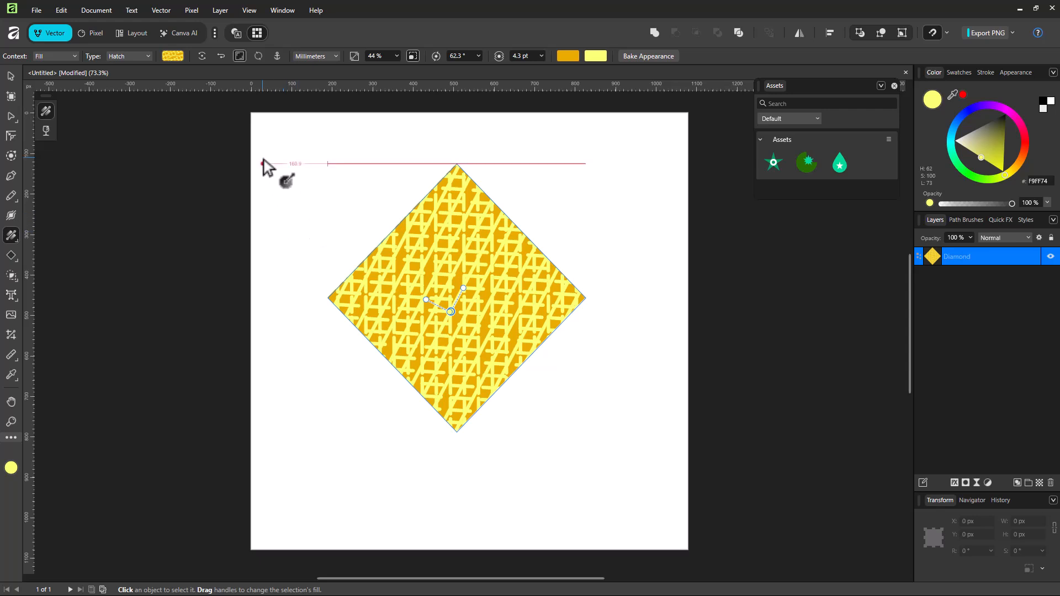
Anchor the hatch fill in place and move the diamond to about X 140.5 px, Y 165 px
{"action": "left_click", "coordinate": [273, 57]}
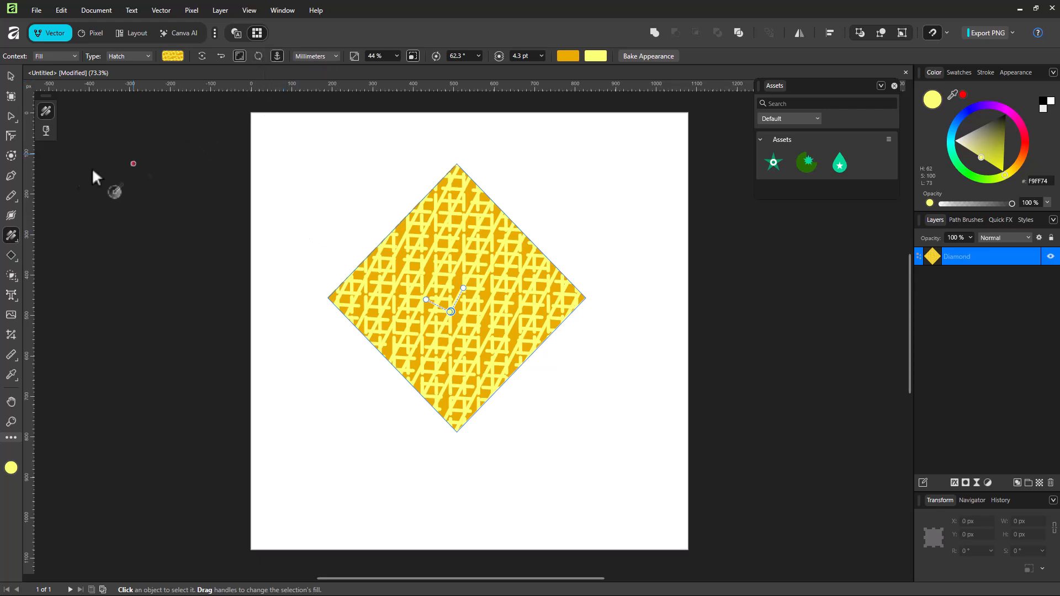
{"action": "left_click", "coordinate": [9, 75]}
{"action": "left_click_drag", "start_coordinate": [436, 321], "coordinate": [464, 323]}
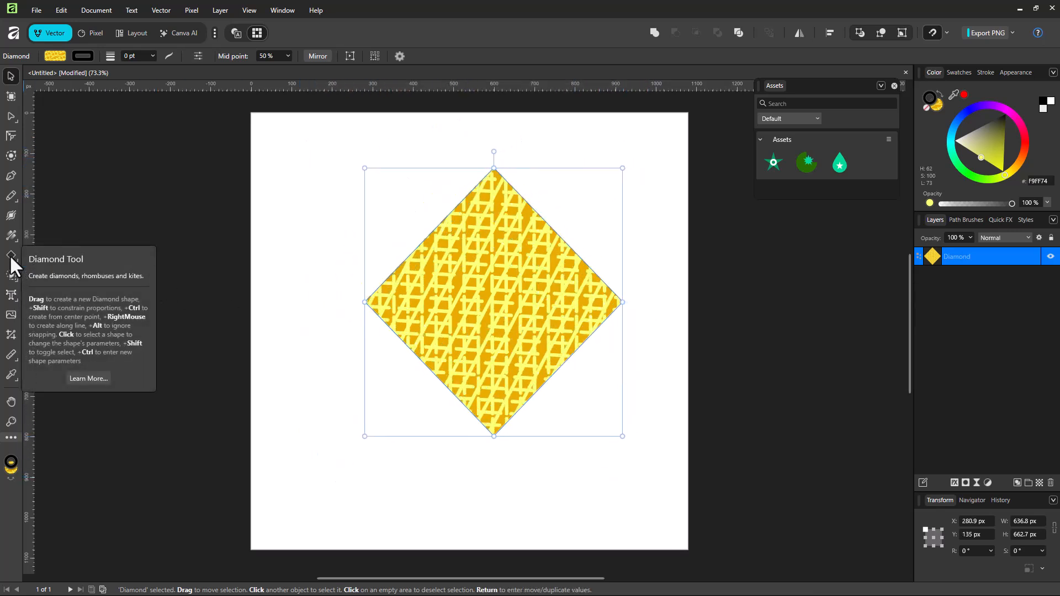
{"action": "left_click", "coordinate": [13, 234]}
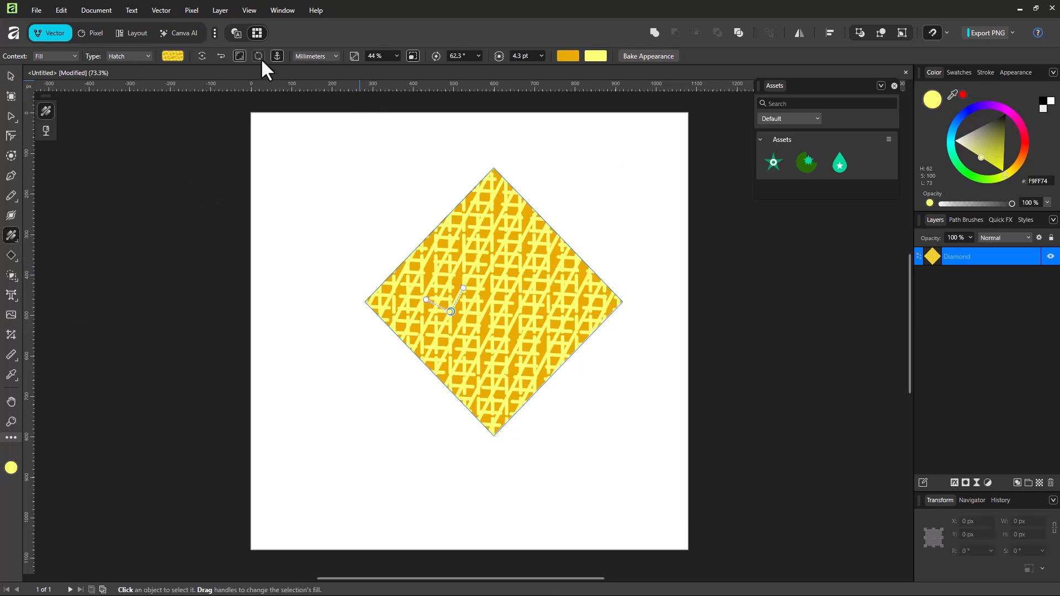
{"action": "left_click", "coordinate": [11, 76]}
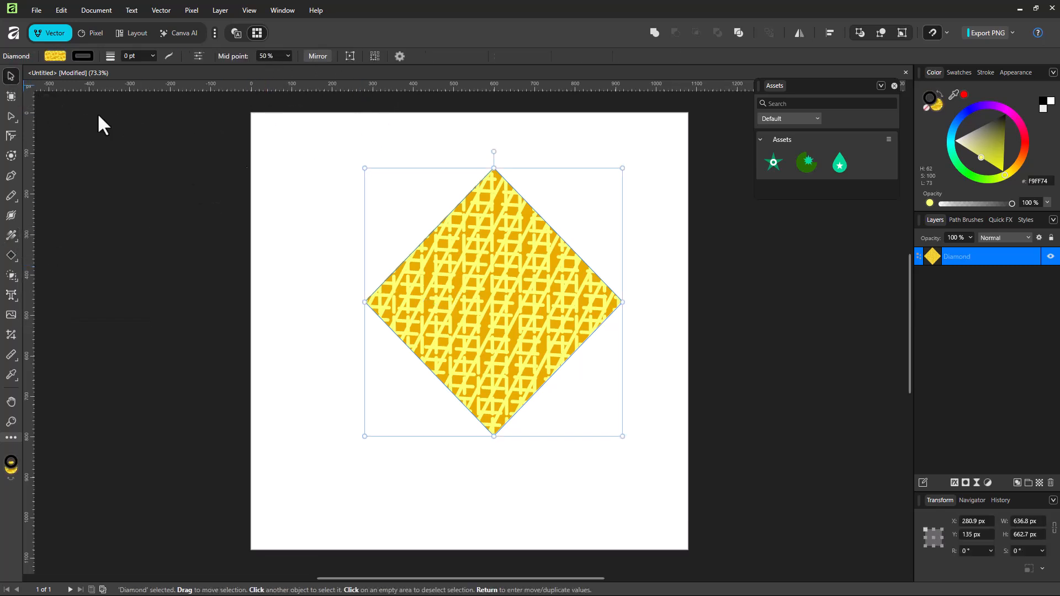
{"action": "left_click_drag", "start_coordinate": [440, 294], "coordinate": [396, 309]}
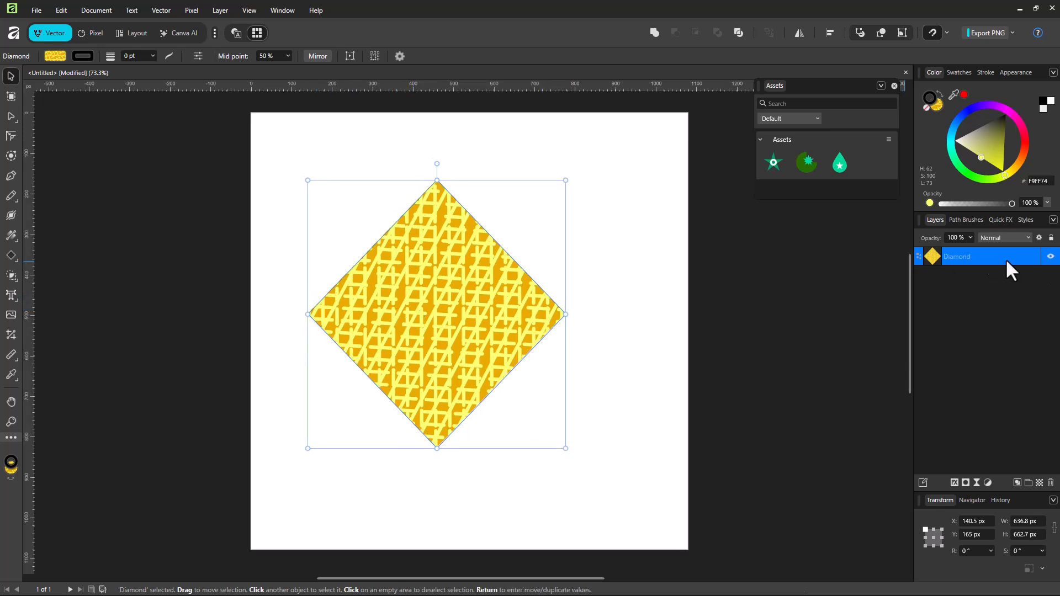
Save the diamond's hatch appearance as a new style in the Default style category
{"action": "left_click", "coordinate": [1024, 220]}
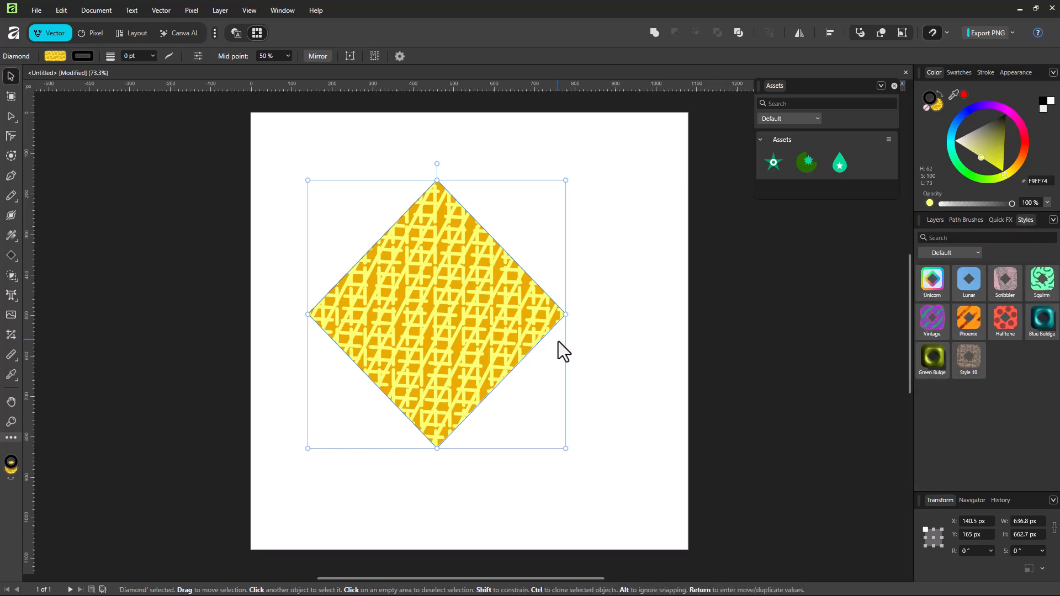
{"action": "right_click", "coordinate": [436, 281]}
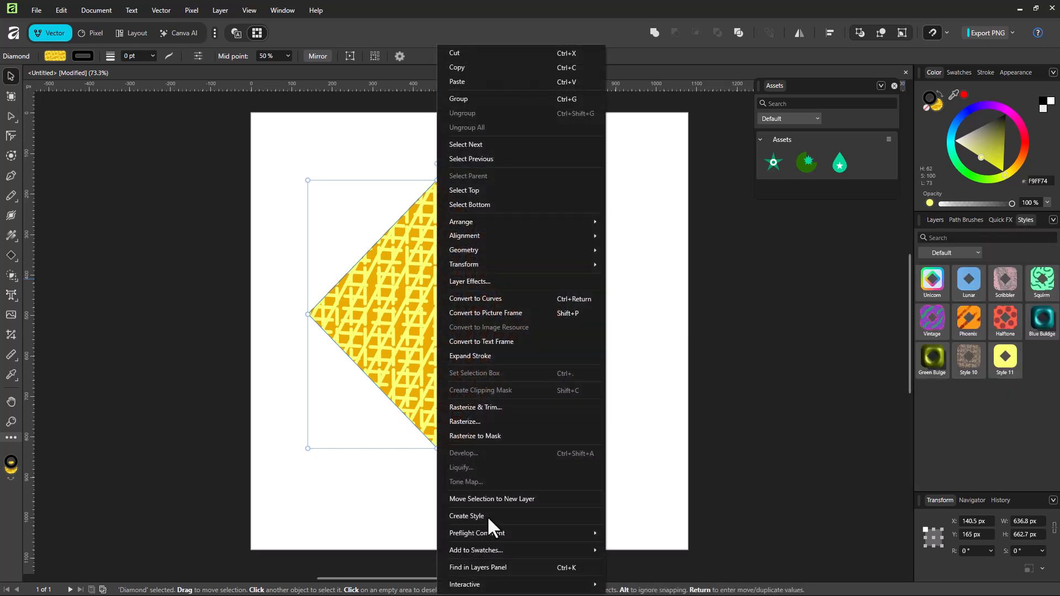
{"action": "left_click", "coordinate": [489, 515]}
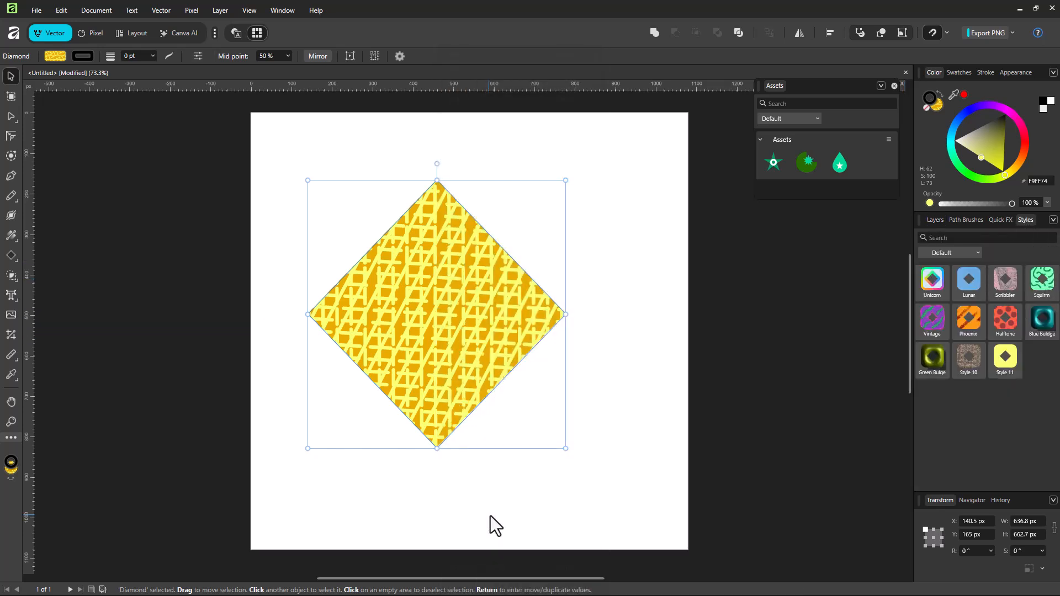
Draw a rectangle about 324.5 × 226.4 px and move it to about X 624.5 px, Y 47.7 px
{"action": "left_click", "coordinate": [11, 255]}
{"action": "left_click", "coordinate": [46, 111]}
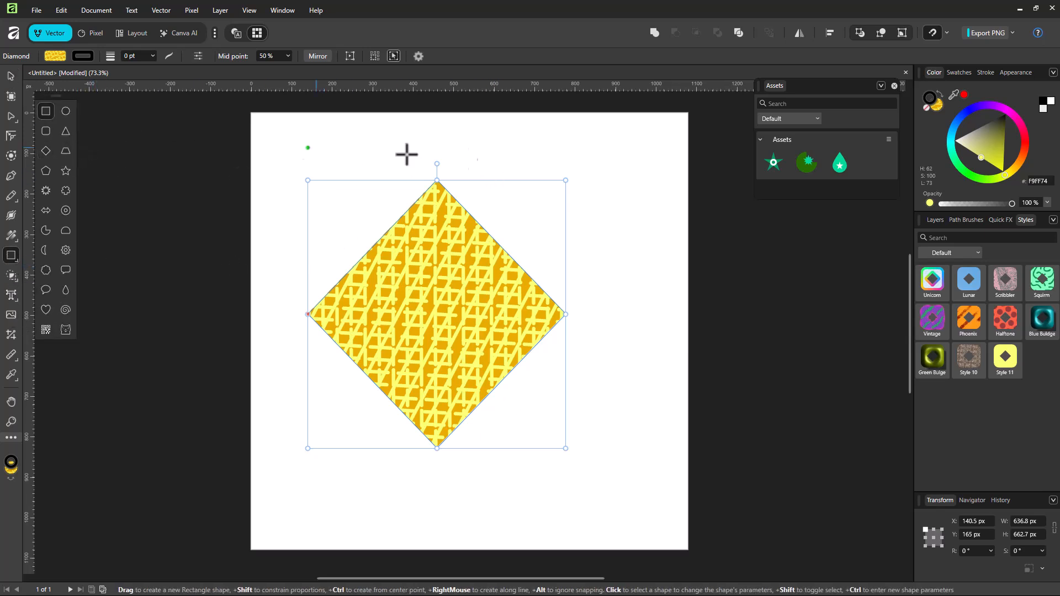
{"action": "left_click_drag", "start_coordinate": [480, 133], "coordinate": [606, 226]}
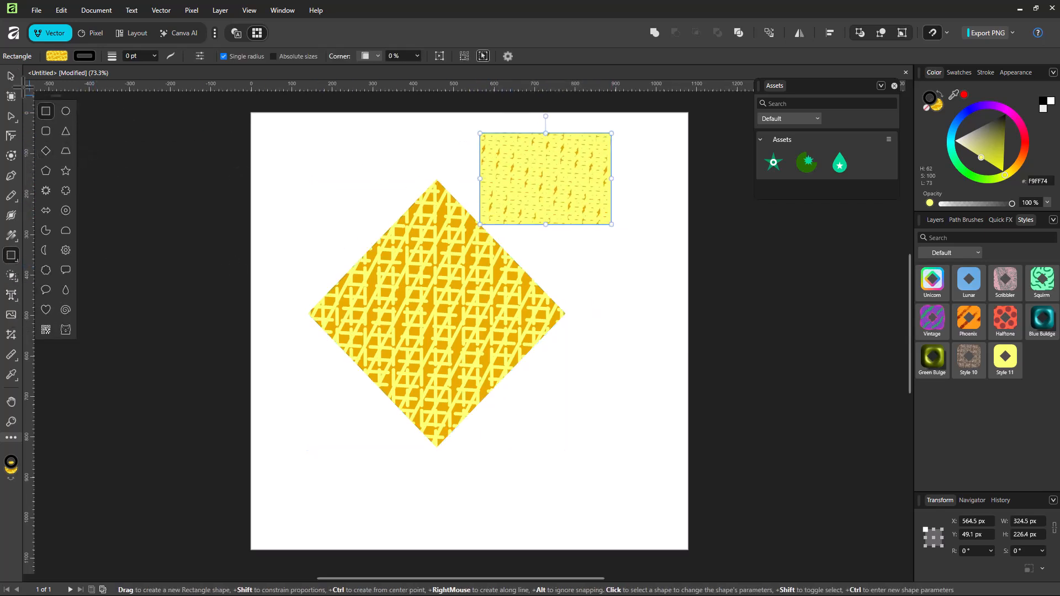
{"action": "key", "text": "v"}
{"action": "left_click_drag", "start_coordinate": [542, 183], "coordinate": [567, 180]}
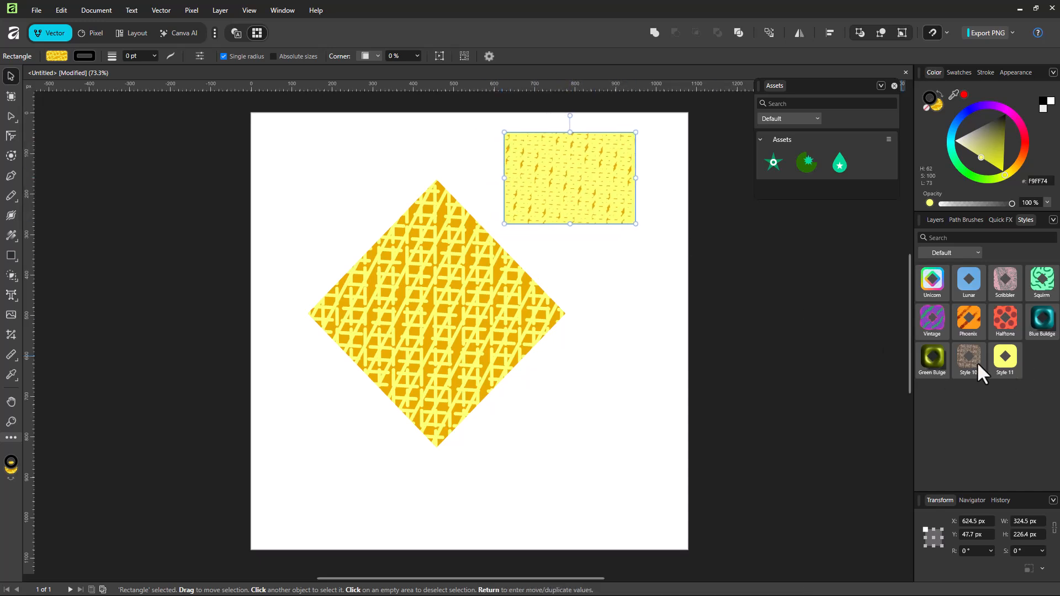
Apply Style 11 to the rectangle, enlarge it to about 754 × 550 px, and place it over the diamond
{"action": "left_click", "coordinate": [982, 358]}
{"action": "left_click", "coordinate": [1001, 364]}
{"action": "left_click_drag", "start_coordinate": [635, 222], "coordinate": [809, 355]}
{"action": "left_click_drag", "start_coordinate": [612, 280], "coordinate": [467, 326]}
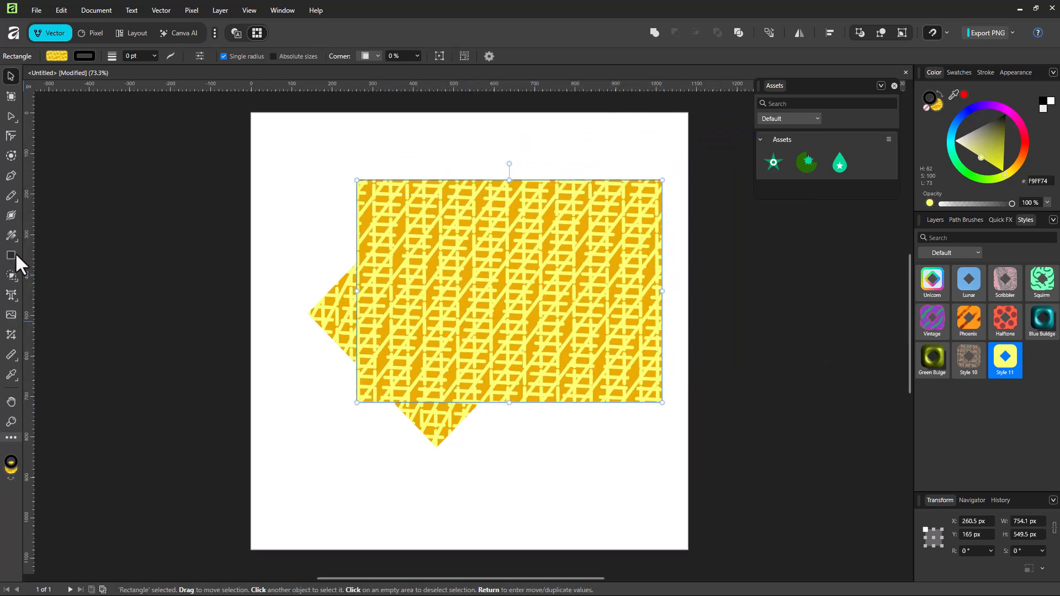
Adjust the rectangle's hatch fill to about 54% scale and 114.6° rotation, with a 5.8 pt line width
{"action": "left_click", "coordinate": [11, 235]}
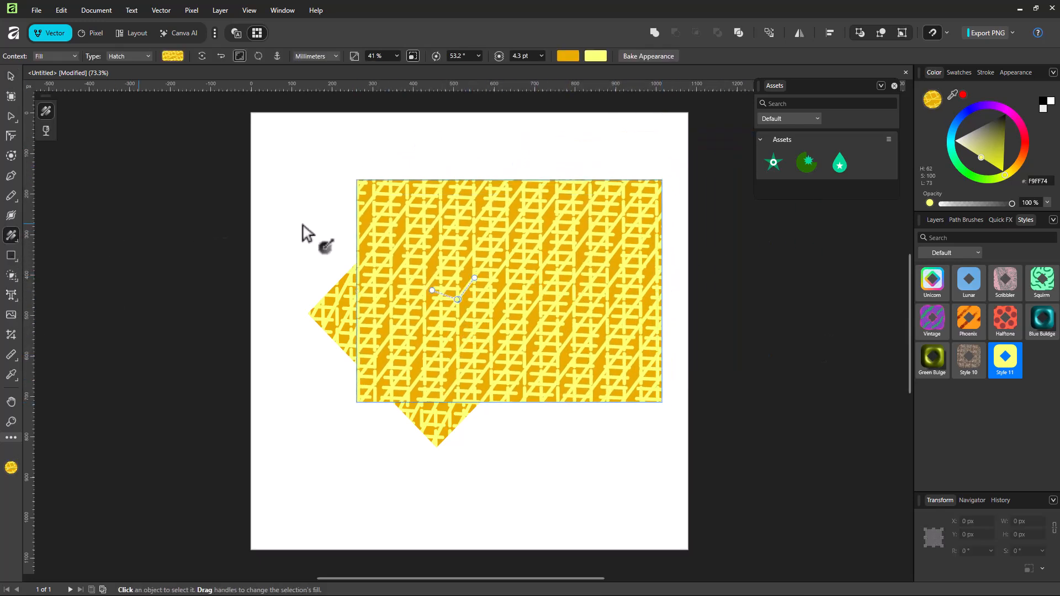
{"action": "mouse_move", "coordinate": [610, 266]}
{"action": "left_mouse_down"}
{"action": "mouse_move", "coordinate": [558, 255]}
{"action": "mouse_move", "coordinate": [520, 282]}
{"action": "mouse_move", "coordinate": [555, 258]}
{"action": "mouse_move", "coordinate": [579, 276]}
{"action": "left_mouse_up"}
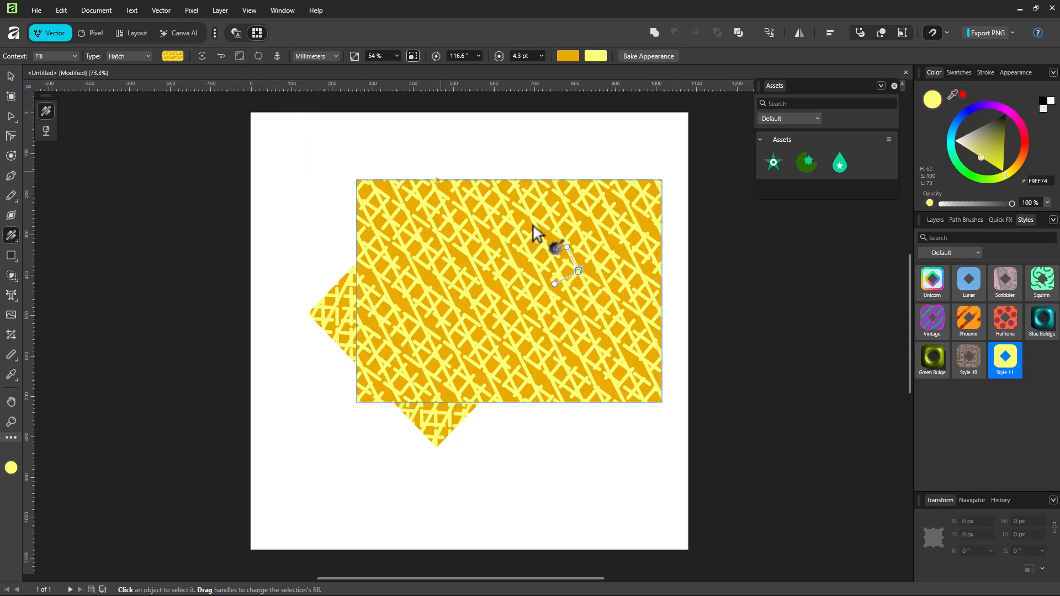
{"action": "mouse_move", "coordinate": [557, 284]}
{"action": "left_mouse_down"}
{"action": "mouse_move", "coordinate": [513, 296]}
{"action": "mouse_move", "coordinate": [535, 297]}
{"action": "left_mouse_up"}
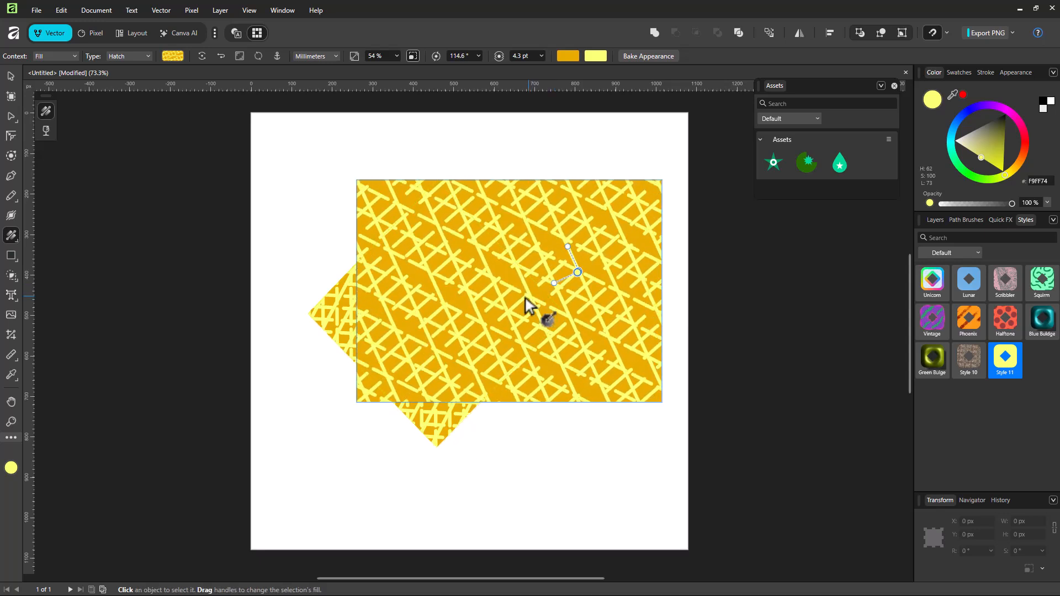
{"action": "left_click", "coordinate": [541, 56]}
{"action": "left_click_drag", "start_coordinate": [540, 68], "coordinate": [544, 69]}
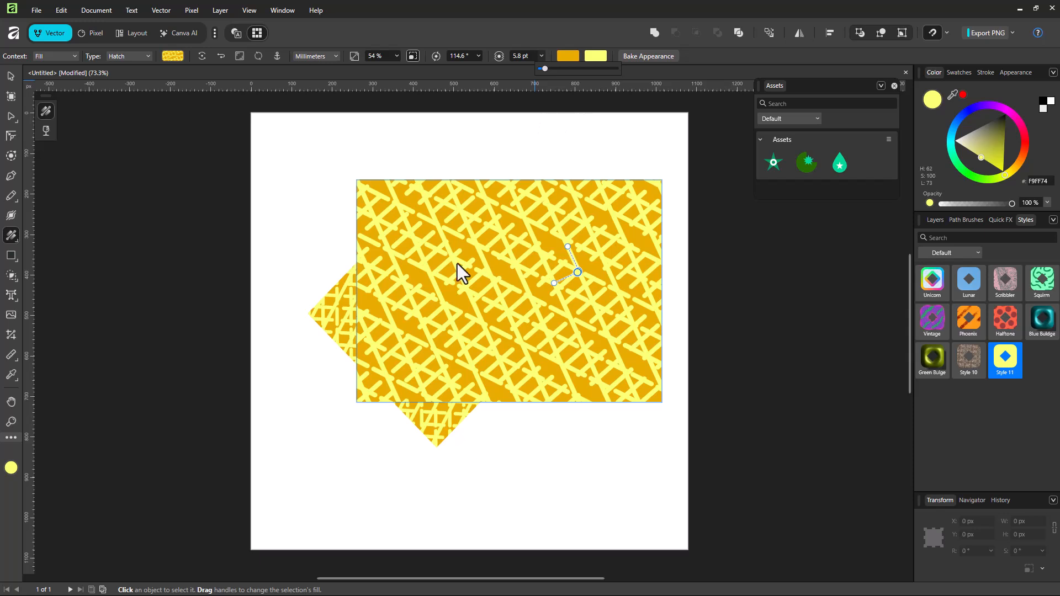
Move the rectangle to about X 238.6 px, Y 121.4 px and bake its hatch appearance into curves
{"action": "left_click", "coordinate": [11, 75]}
{"action": "mouse_move", "coordinate": [448, 276]}
{"action": "left_mouse_down"}
{"action": "mouse_move", "coordinate": [491, 243]}
{"action": "mouse_move", "coordinate": [407, 275]}
{"action": "mouse_move", "coordinate": [445, 248]}
{"action": "left_mouse_up"}
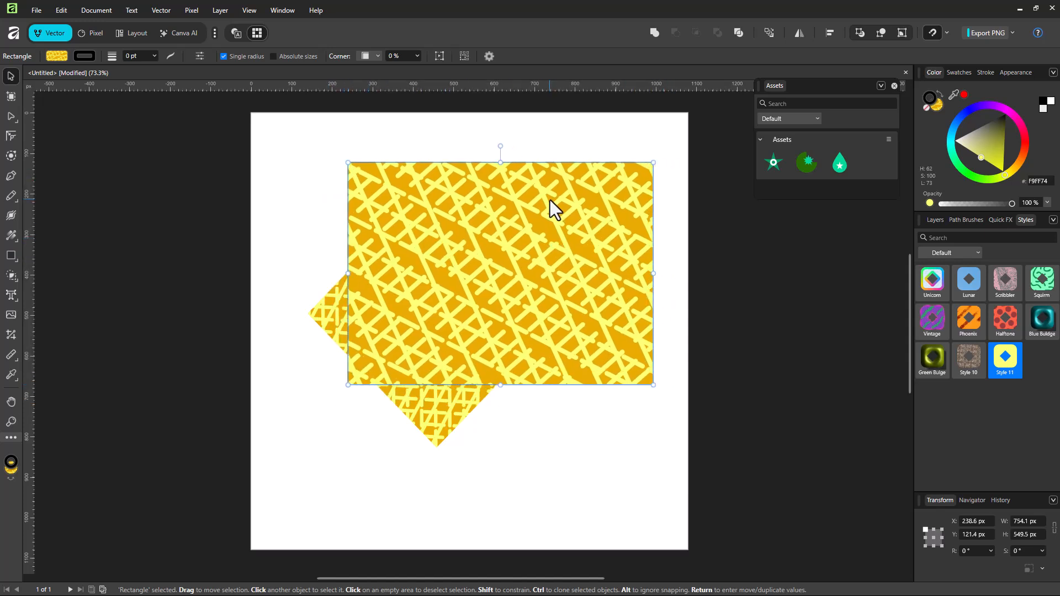
{"action": "left_click", "coordinate": [11, 235]}
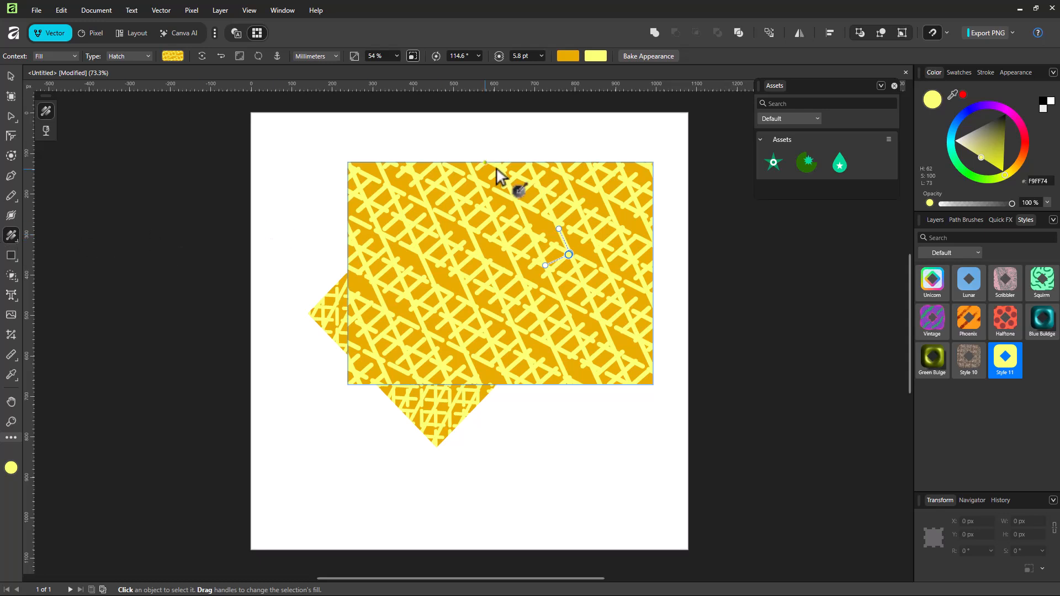
{"action": "left_click", "coordinate": [630, 56]}
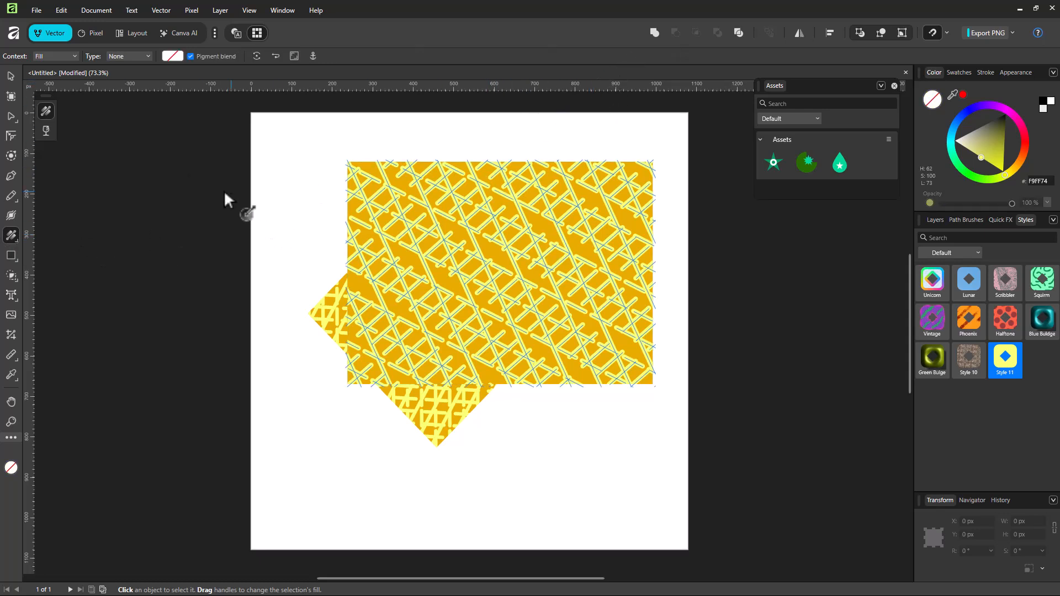
Try moving the baked hatch, undo the move, and select the hatch curves with the Node tool
{"action": "left_click", "coordinate": [11, 78]}
{"action": "mouse_move", "coordinate": [517, 341]}
{"action": "left_mouse_down"}
{"action": "mouse_move", "coordinate": [511, 369]}
{"action": "mouse_move", "coordinate": [527, 369]}
{"action": "left_mouse_up"}
{"action": "key", "text": "ctrl+z"}
{"action": "key", "text": "a"}
{"action": "left_click", "coordinate": [504, 197]}
{"action": "double_click", "coordinate": [501, 280]}
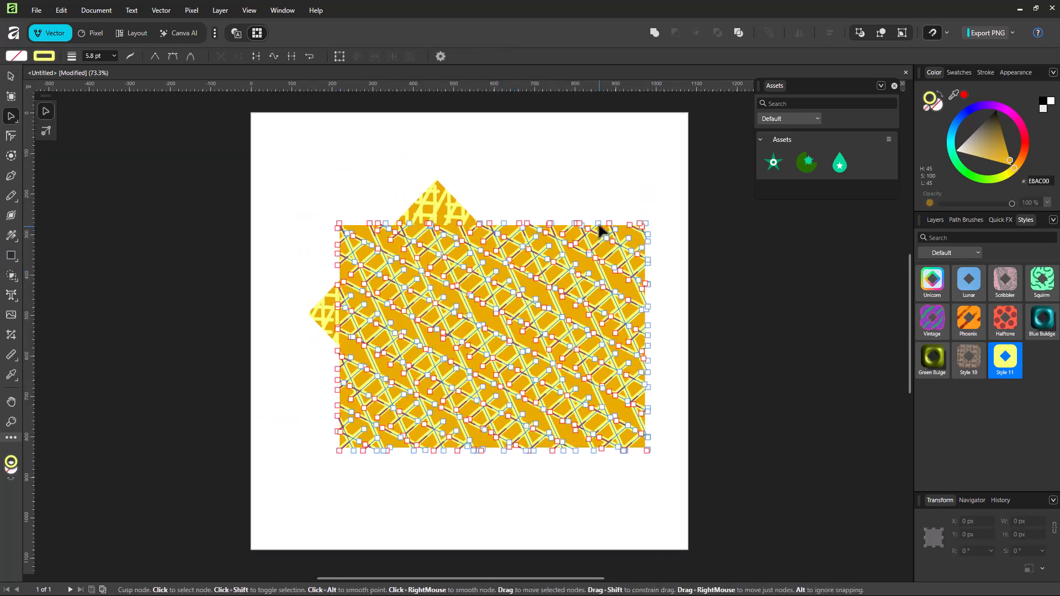
Resize the baked hatch rectangle to about 724 × 629 px and select its orange background rectangle
{"action": "left_click", "coordinate": [649, 194]}
{"action": "left_click", "coordinate": [639, 242]}
{"action": "left_click_drag", "start_coordinate": [649, 228], "coordinate": [631, 180]}
{"action": "left_click_drag", "start_coordinate": [510, 275], "coordinate": [509, 275]}
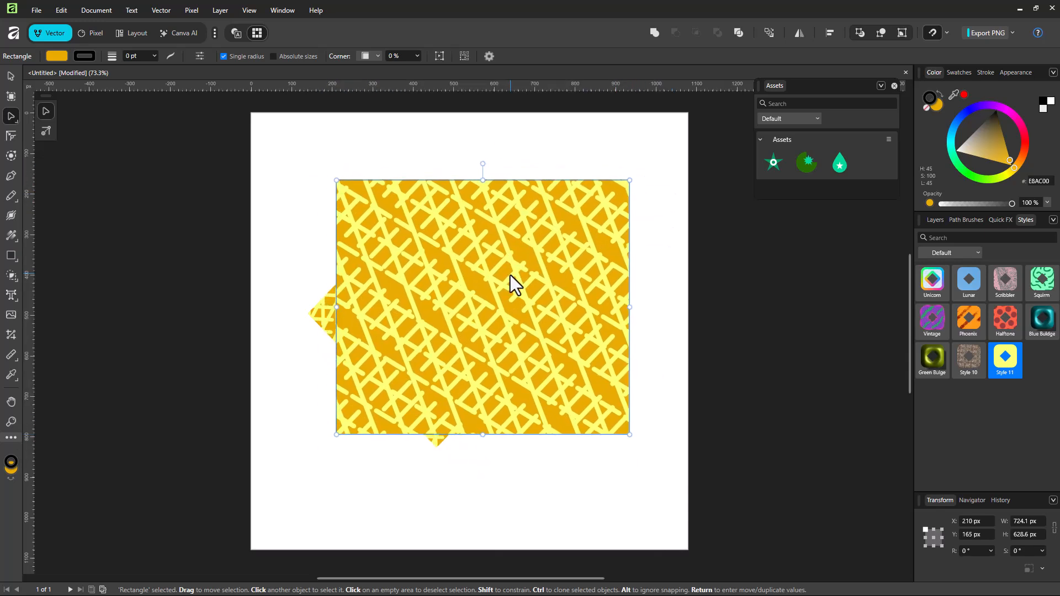